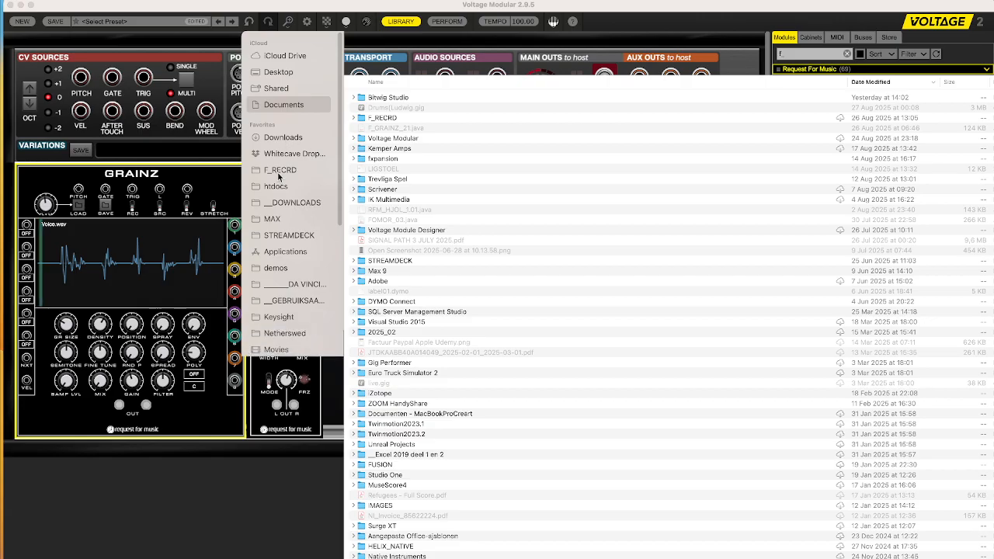
Load the sample Voice.wav from the F_RECRD folder into the GRAINZ module
{"action": "left_click", "coordinate": [289, 170]}
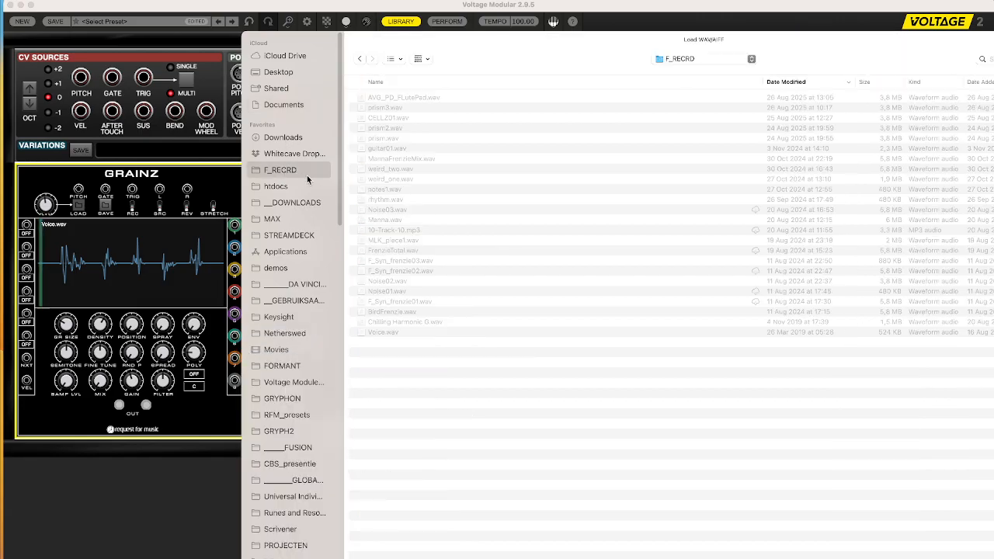
{"action": "double_click", "coordinate": [389, 332]}
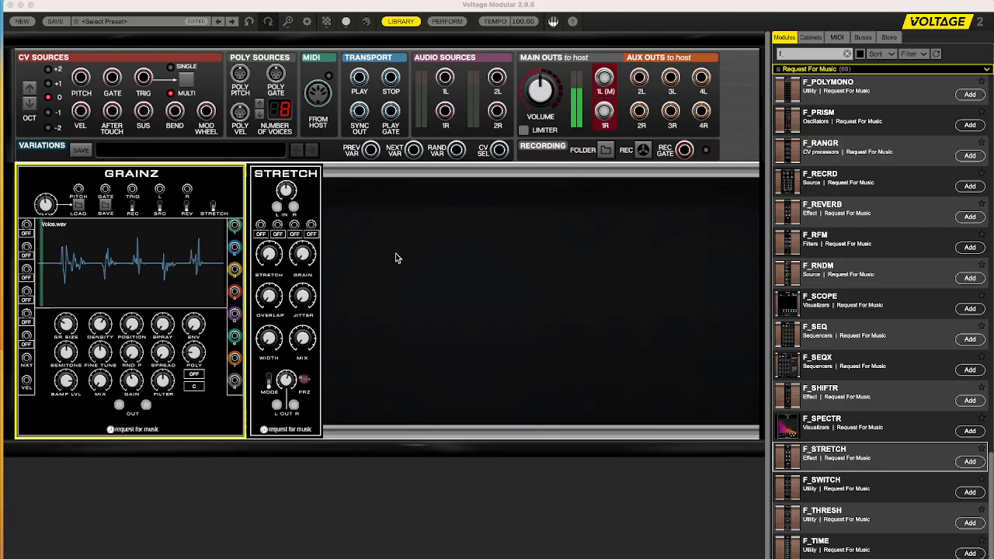
Lower the main output volume and adjust the ramp level of the GRAINZ module
{"action": "left_click_drag", "start_coordinate": [539, 94], "coordinate": [538, 111]}
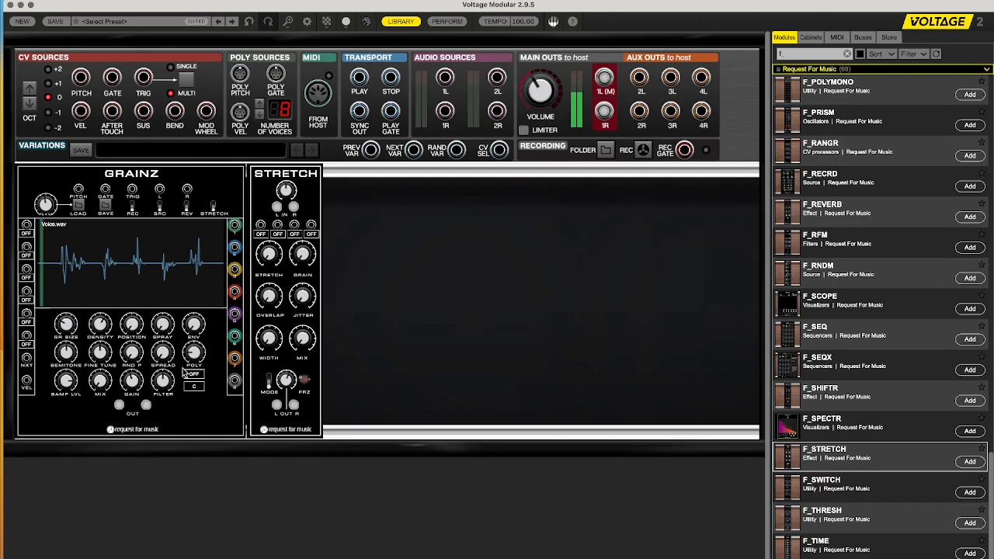
{"action": "left_click", "coordinate": [71, 386]}
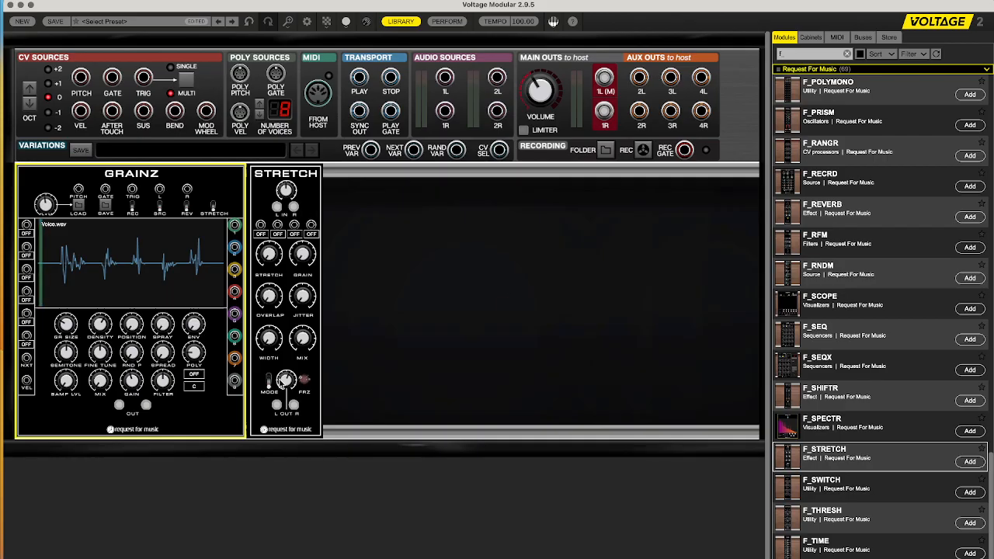
{"action": "mouse_move", "coordinate": [291, 412]}
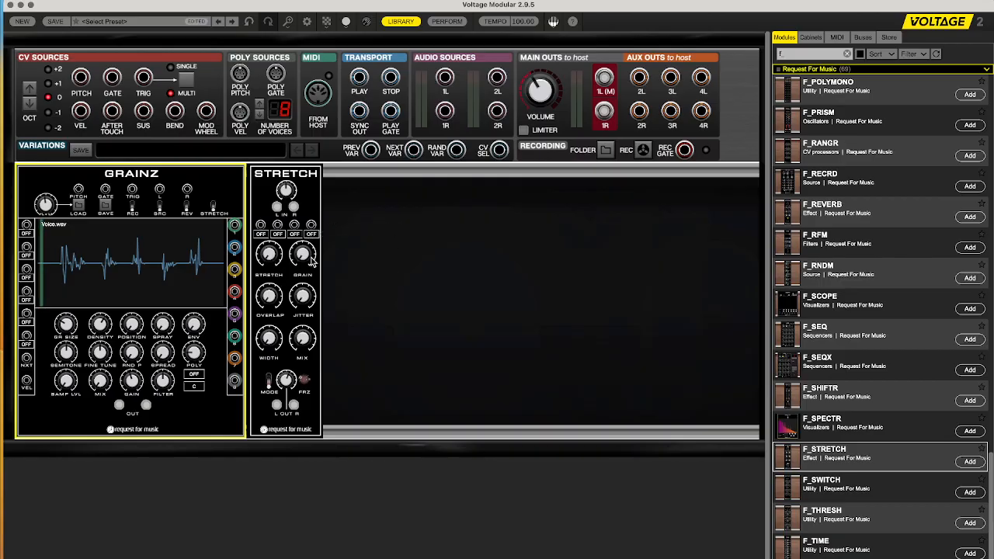
{"action": "mouse_move", "coordinate": [313, 263]}
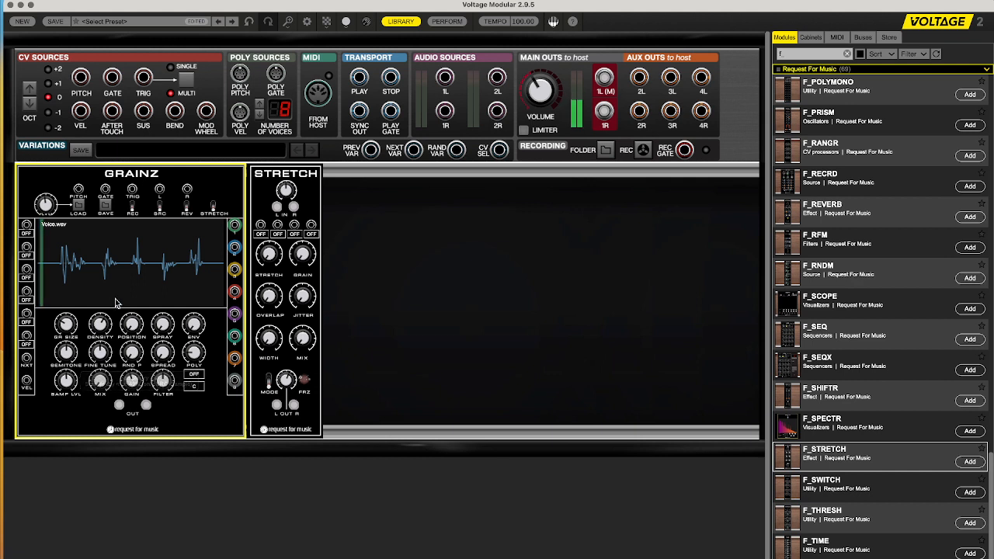
Raise the STRETCH module's dry/wet mix towards the wet signal and adjust its output gain
{"action": "left_click", "coordinate": [307, 337]}
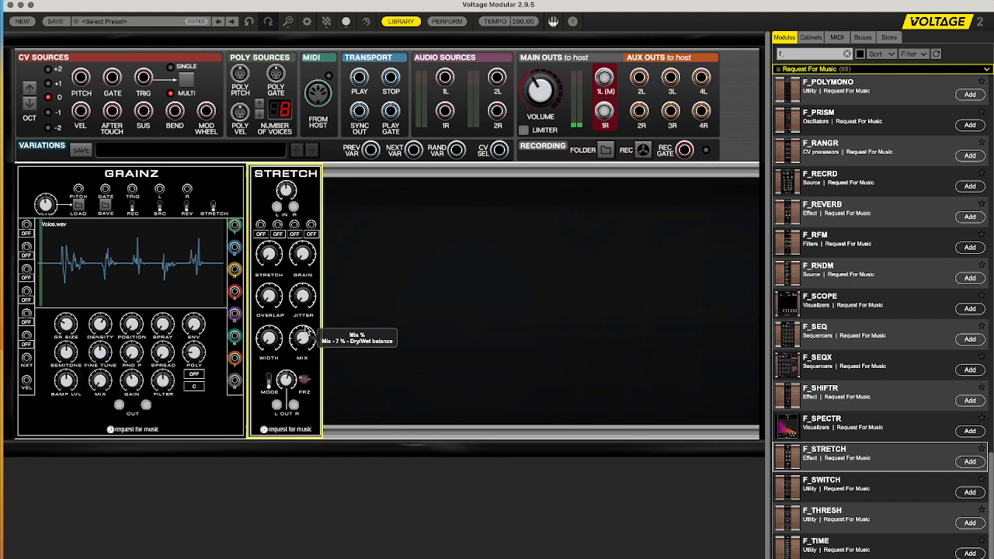
{"action": "left_click_drag", "start_coordinate": [307, 332], "coordinate": [314, 287]}
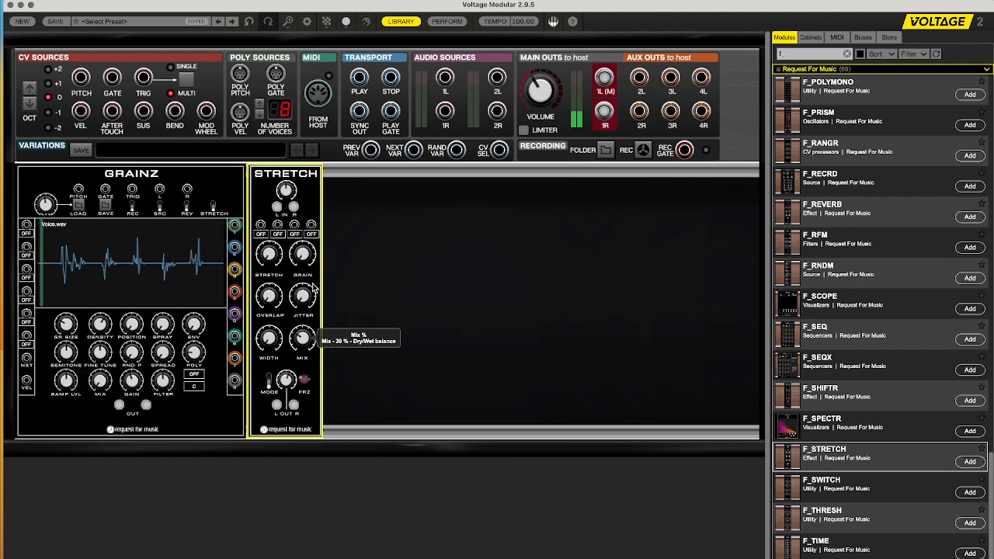
{"action": "left_click_drag", "start_coordinate": [301, 329], "coordinate": [341, 166]}
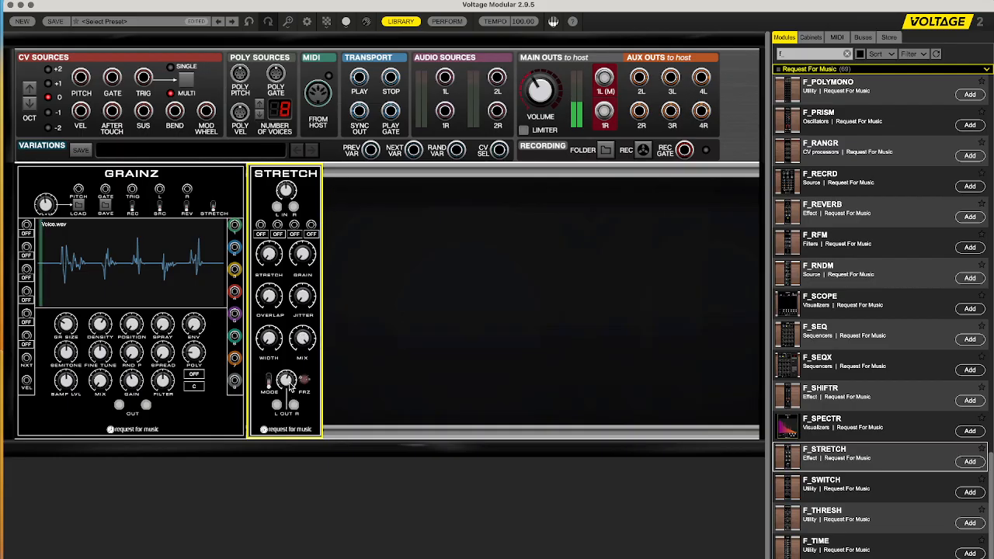
{"action": "mouse_move", "coordinate": [287, 385]}
{"action": "mouse_move", "coordinate": [305, 339]}
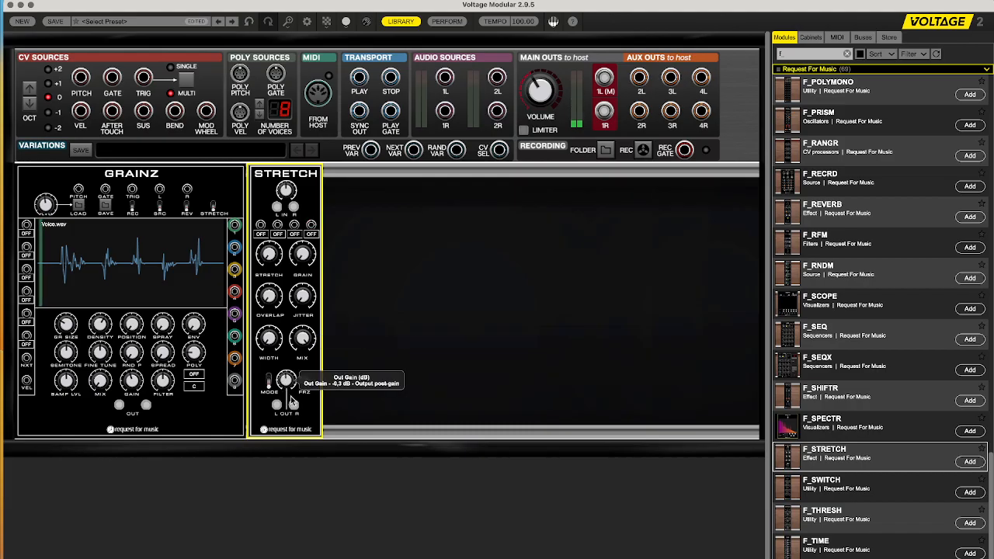
Vary the STRETCH module's time-stretch factor and its grain window size
{"action": "mouse_move", "coordinate": [271, 257]}
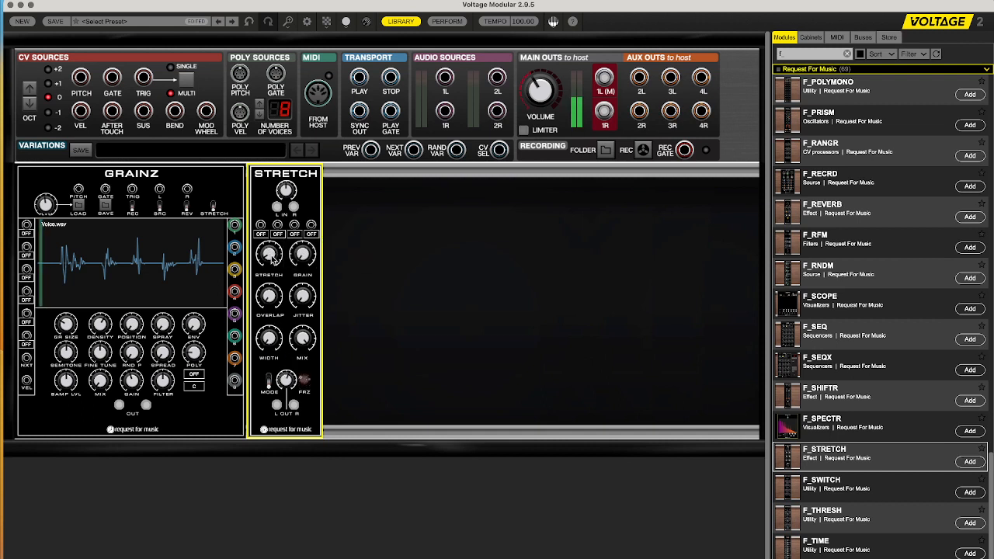
{"action": "left_click_drag", "start_coordinate": [271, 258], "coordinate": [272, 231]}
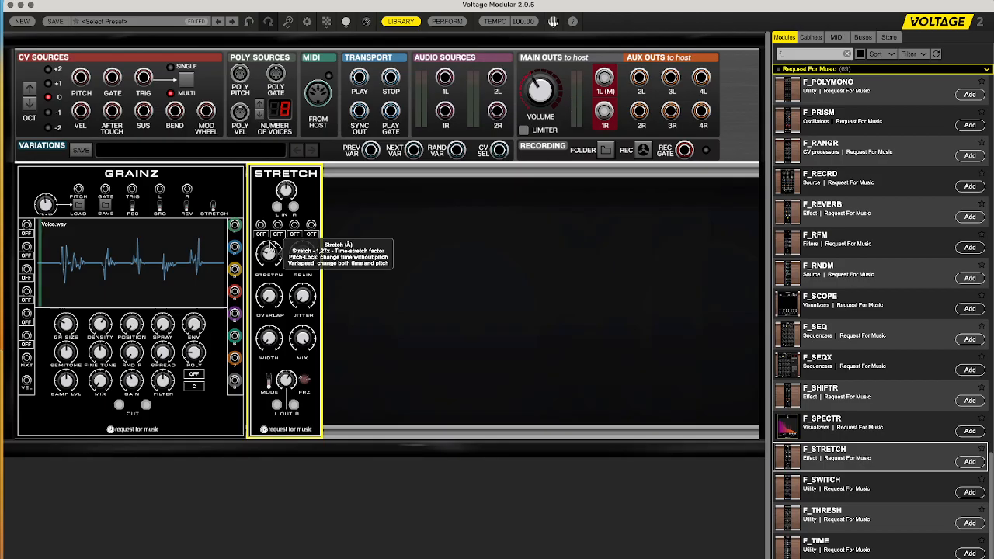
{"action": "left_click_drag", "start_coordinate": [268, 247], "coordinate": [275, 259]}
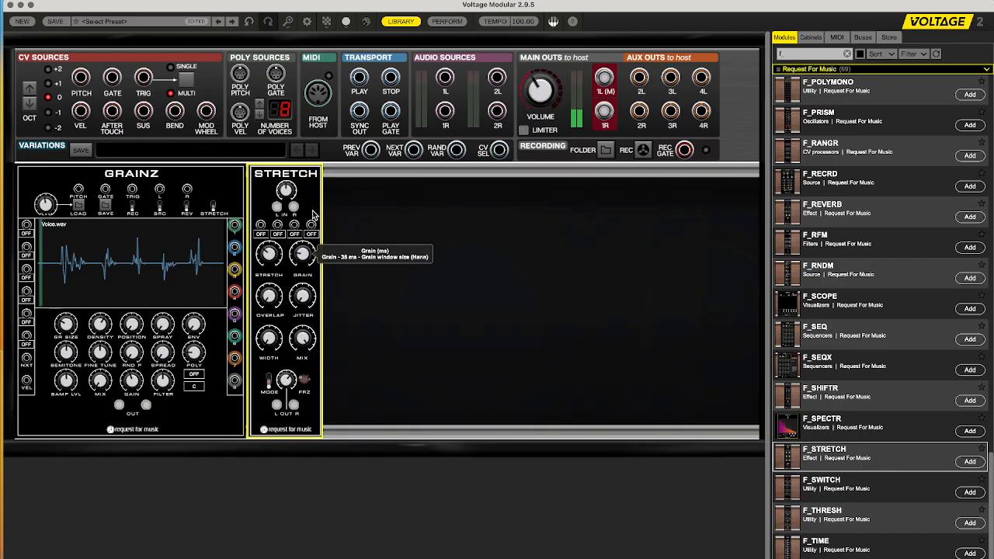
{"action": "left_click_drag", "start_coordinate": [303, 252], "coordinate": [309, 239]}
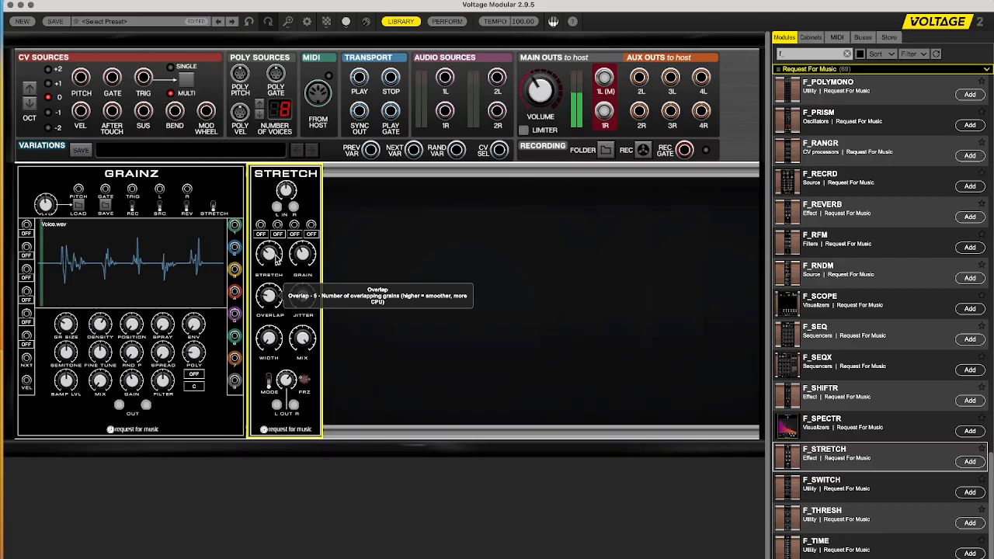
Readjust the stretch factor and tune the overlap, stereo width and wet mix of the STRETCH module
{"action": "left_click_drag", "start_coordinate": [277, 253], "coordinate": [320, 184]}
{"action": "left_click_drag", "start_coordinate": [275, 294], "coordinate": [276, 280]}
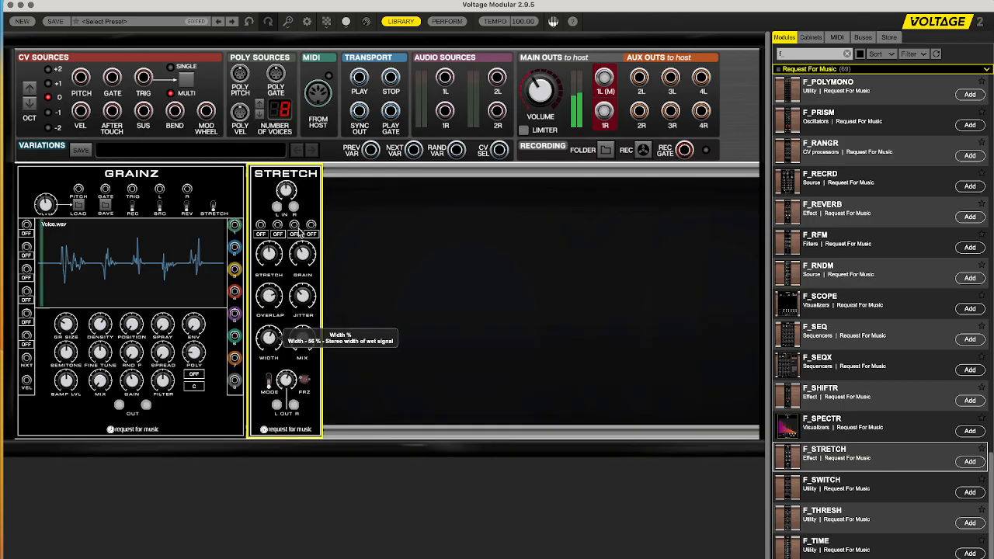
{"action": "left_click_drag", "start_coordinate": [268, 345], "coordinate": [268, 337]}
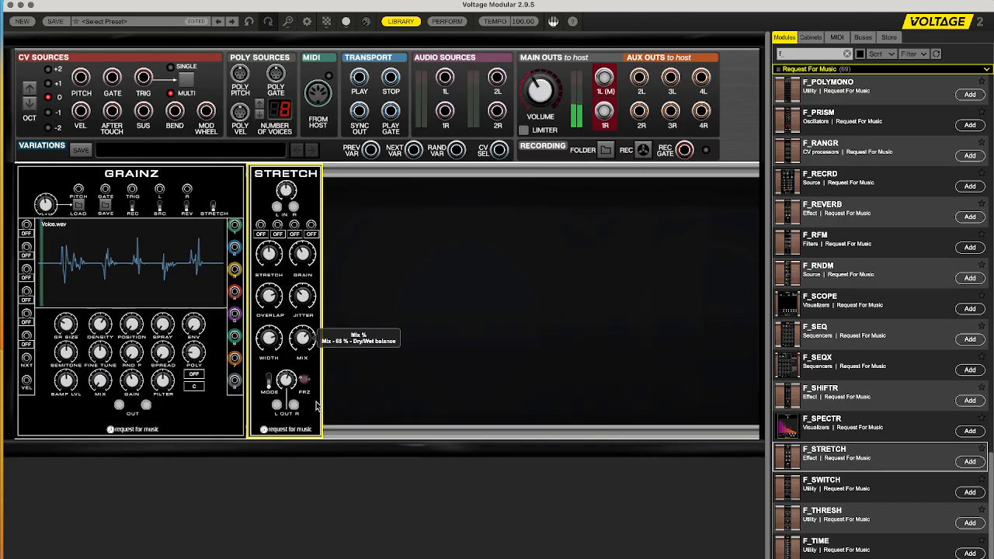
{"action": "left_click_drag", "start_coordinate": [319, 409], "coordinate": [334, 438]}
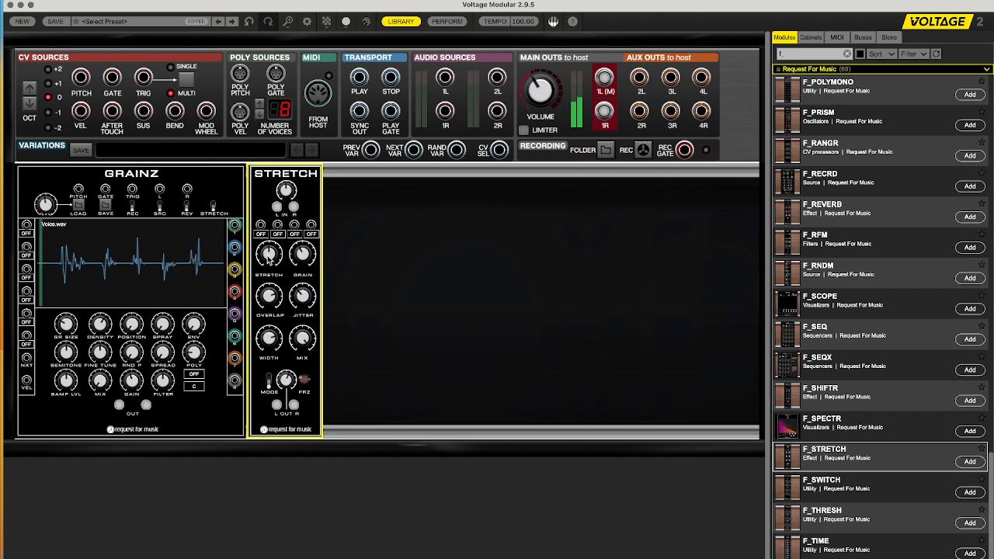
Toggle the STRETCH playback mode between Pitch-Lock and Varispeed while sweeping the stretch factor and overlap
{"action": "left_click", "coordinate": [269, 380]}
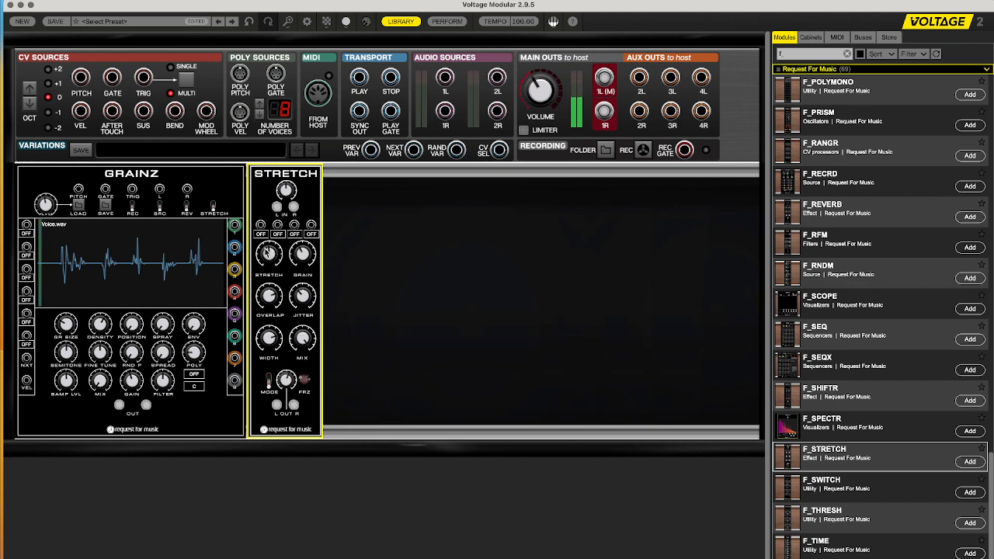
{"action": "left_click", "coordinate": [269, 378]}
{"action": "left_click", "coordinate": [269, 381]}
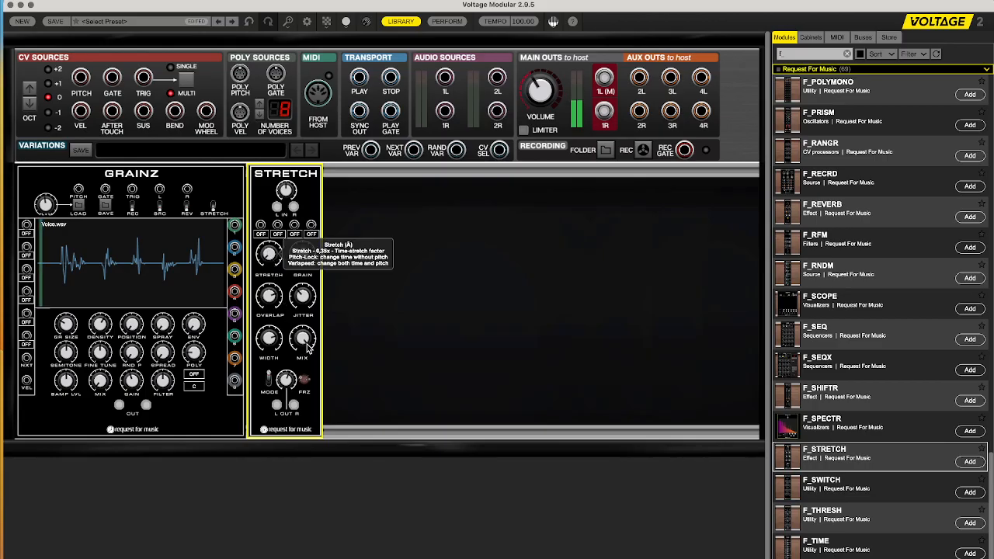
{"action": "left_click_drag", "start_coordinate": [296, 311], "coordinate": [289, 257]}
{"action": "left_click_drag", "start_coordinate": [275, 300], "coordinate": [309, 228]}
{"action": "left_click_drag", "start_coordinate": [276, 245], "coordinate": [281, 418]}
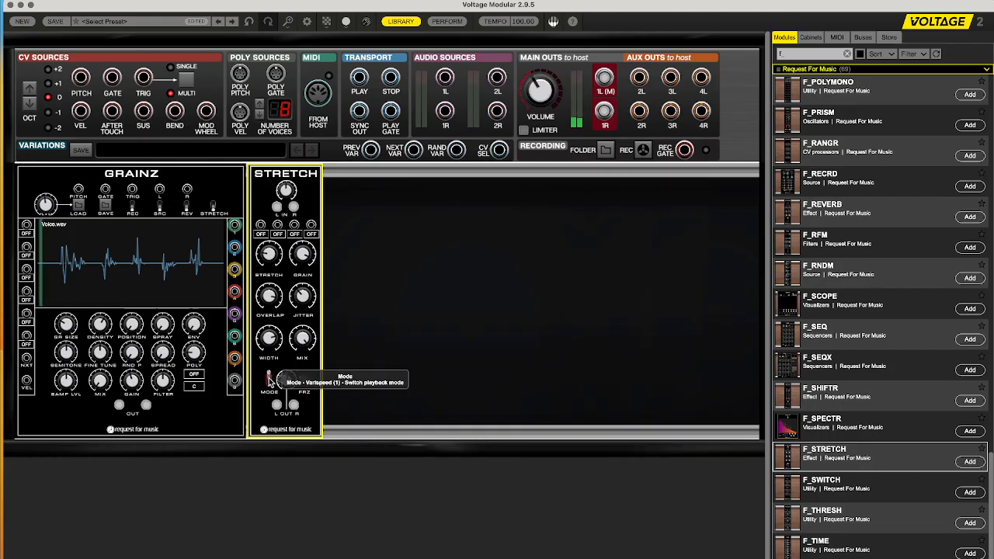
Switch the STRETCH playback mode again and readjust the time-stretch factor
{"action": "left_click", "coordinate": [268, 382]}
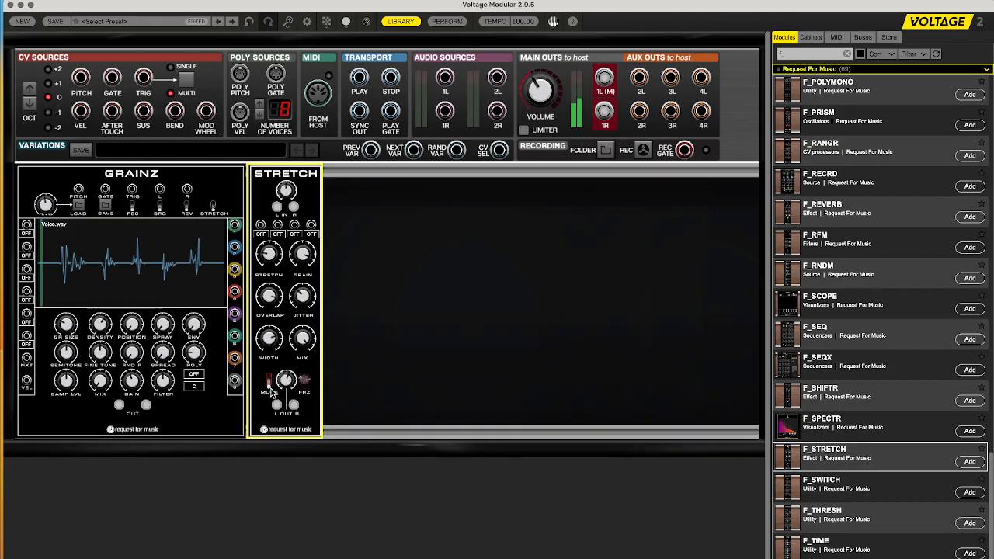
{"action": "left_click", "coordinate": [269, 382]}
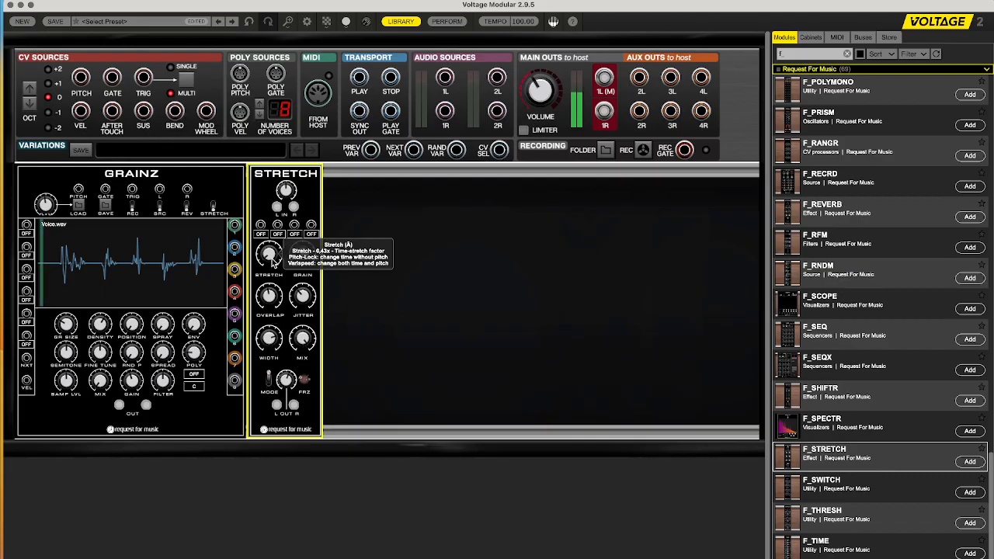
{"action": "left_click_drag", "start_coordinate": [277, 224], "coordinate": [284, 200]}
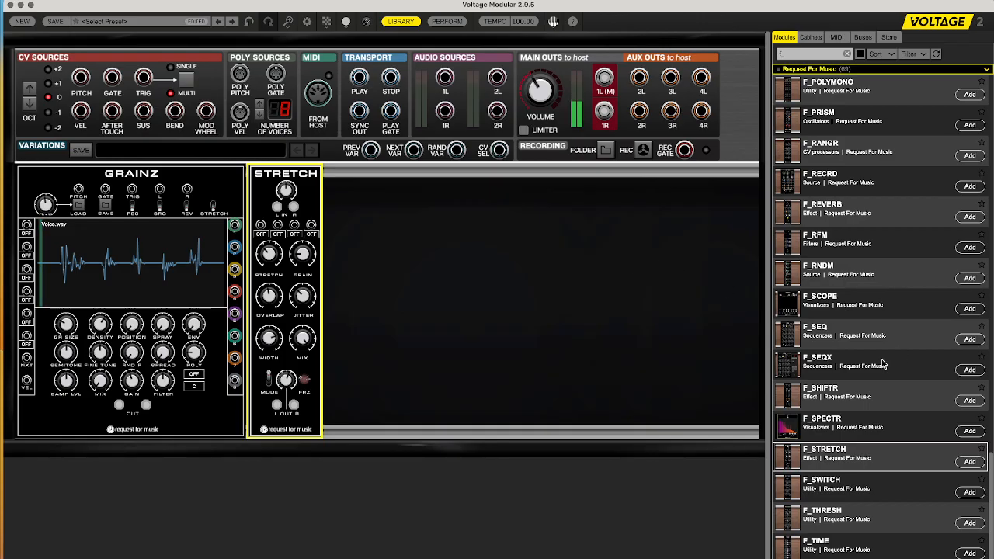
Add the F_LFO module from the Request For Music library beside the STRETCH module
{"action": "scroll", "coordinate": [820, 281], "scroll_direction": "up", "scroll_amount": 1}
{"action": "scroll", "coordinate": [820, 281], "scroll_direction": "up", "scroll_amount": 15}
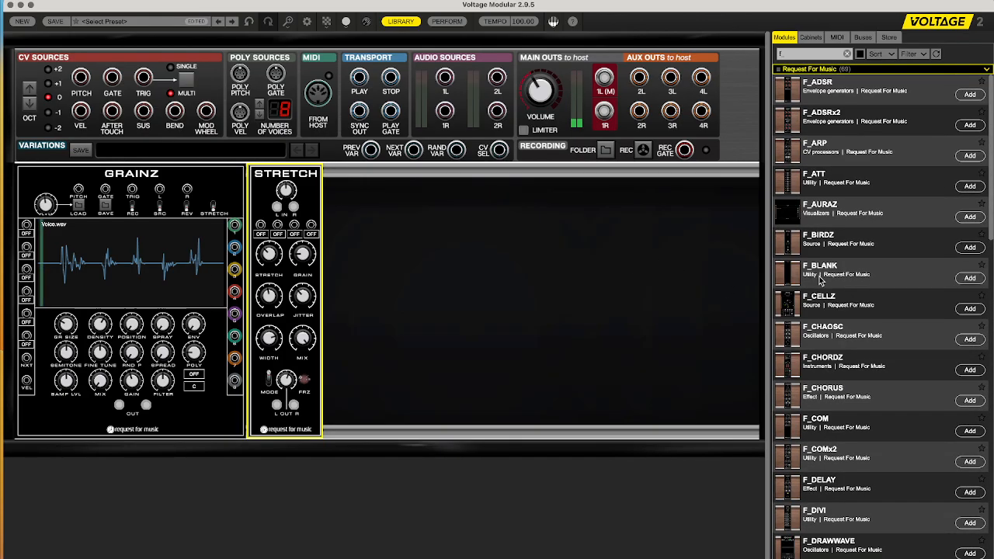
{"action": "scroll", "coordinate": [847, 408], "scroll_direction": "down", "scroll_amount": 8}
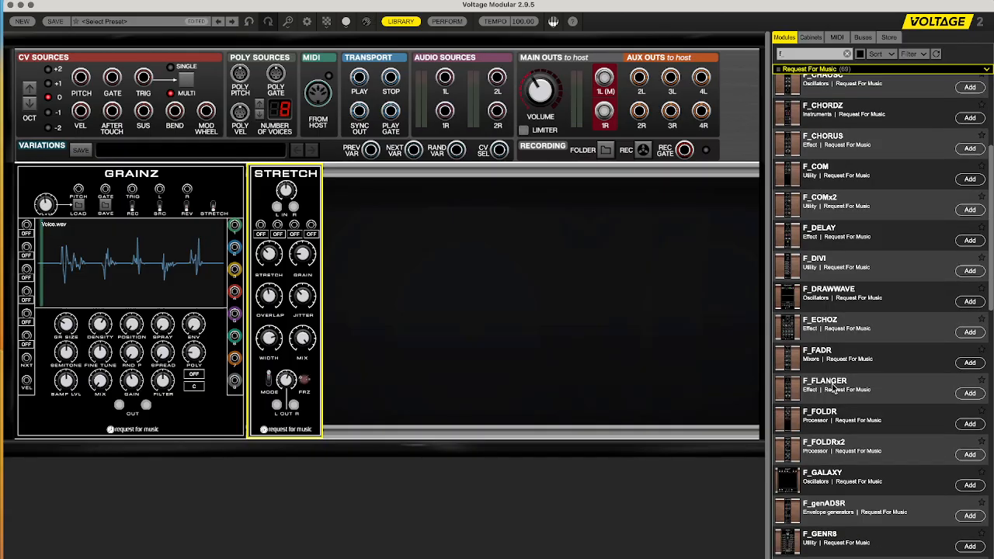
{"action": "scroll", "coordinate": [841, 497], "scroll_direction": "down", "scroll_amount": 2}
{"action": "scroll", "coordinate": [840, 497], "scroll_direction": "down", "scroll_amount": 10}
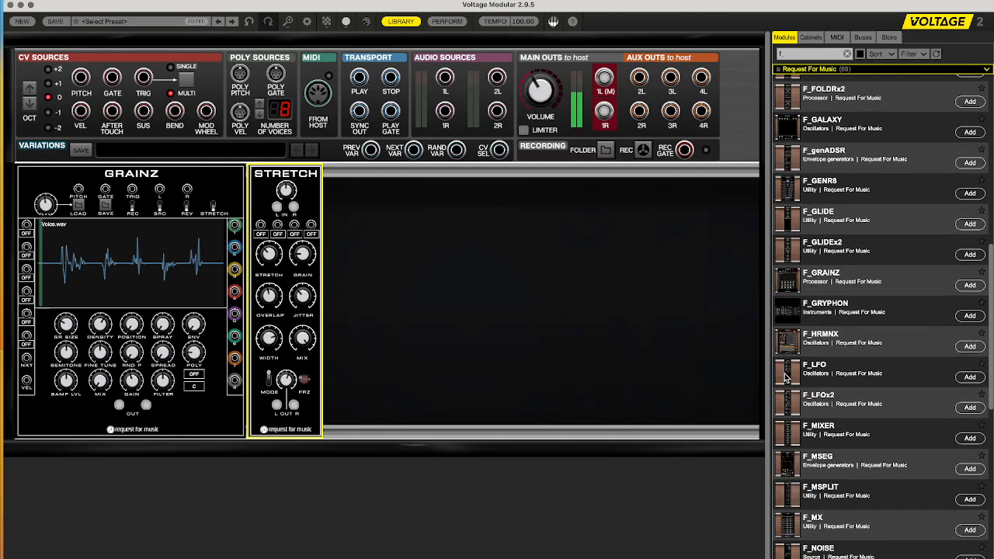
{"action": "left_click_drag", "start_coordinate": [788, 376], "coordinate": [398, 298]}
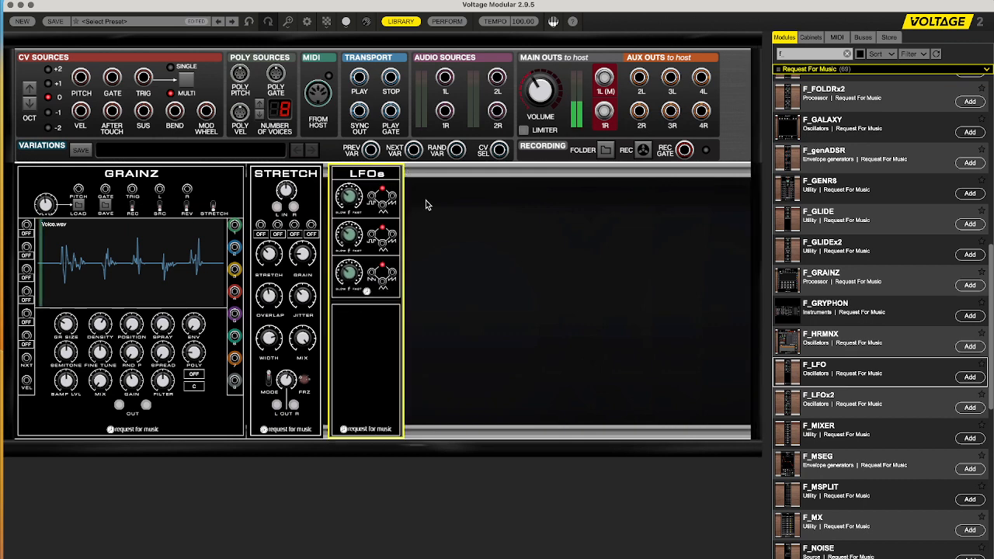
Patch the first LFO's triangle output to the first CV input of STRETCH and assign that input to Stretch
{"action": "left_click_drag", "start_coordinate": [383, 205], "coordinate": [261, 226]}
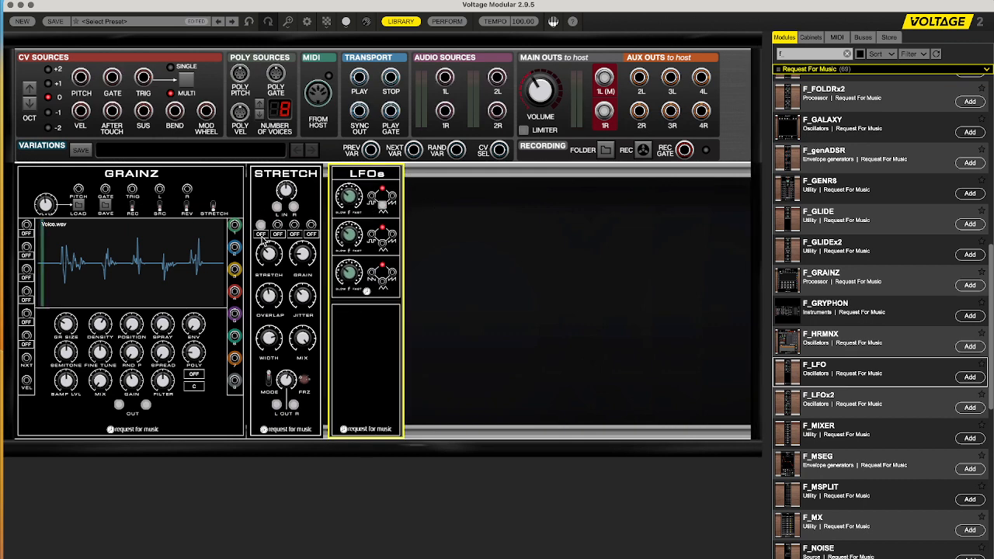
{"action": "left_click", "coordinate": [263, 237]}
{"action": "left_click", "coordinate": [276, 250]}
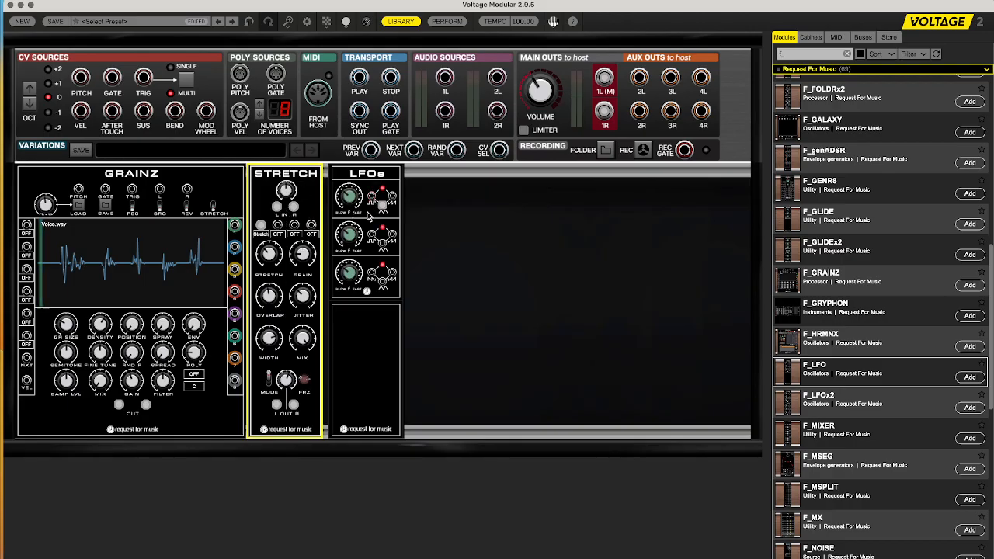
Insert the F_ATT module between STRETCH and LFOs and route the LFO-to-STRETCH modulation through its first channel
{"action": "scroll", "coordinate": [822, 169], "scroll_direction": "up", "scroll_amount": 15}
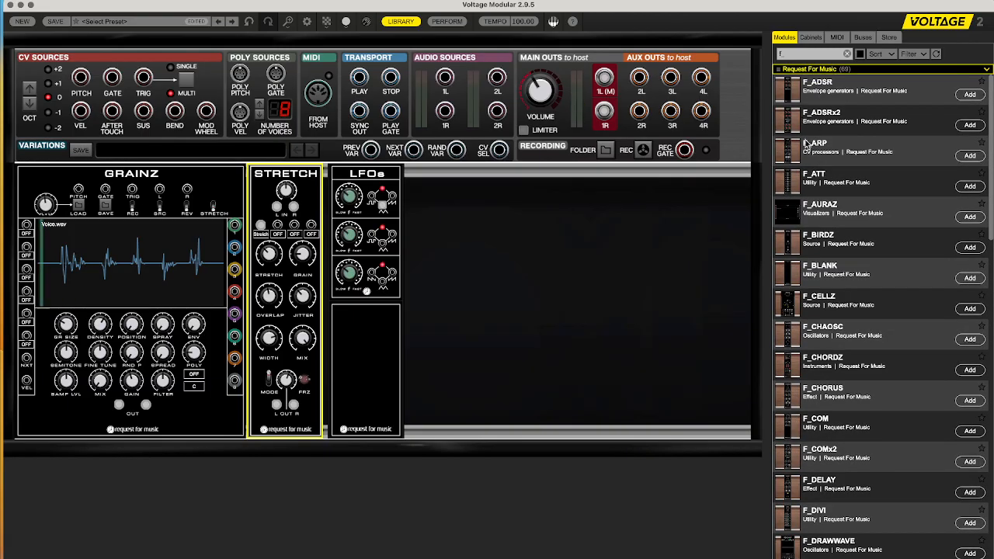
{"action": "left_click_drag", "start_coordinate": [800, 185], "coordinate": [400, 198]}
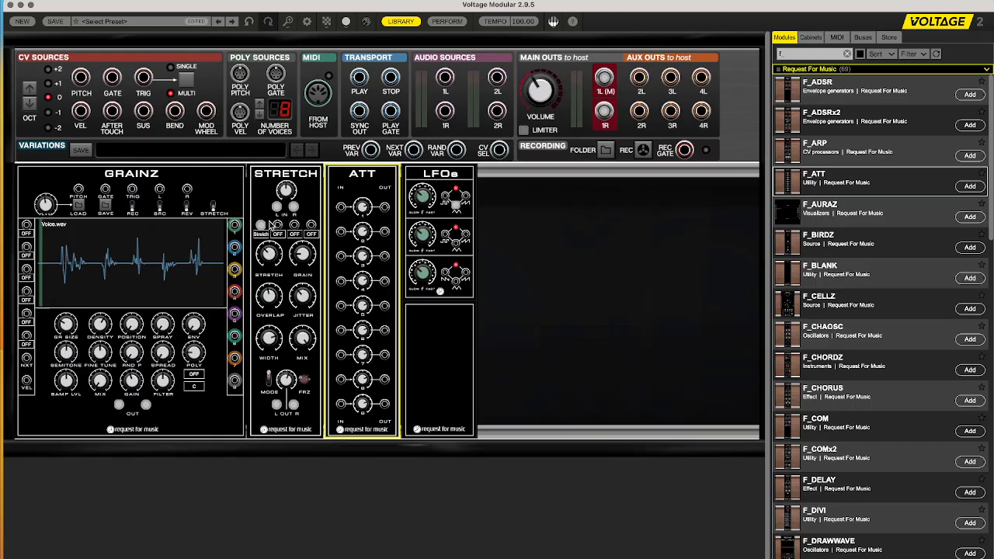
{"action": "left_click_drag", "start_coordinate": [262, 226], "coordinate": [345, 209]}
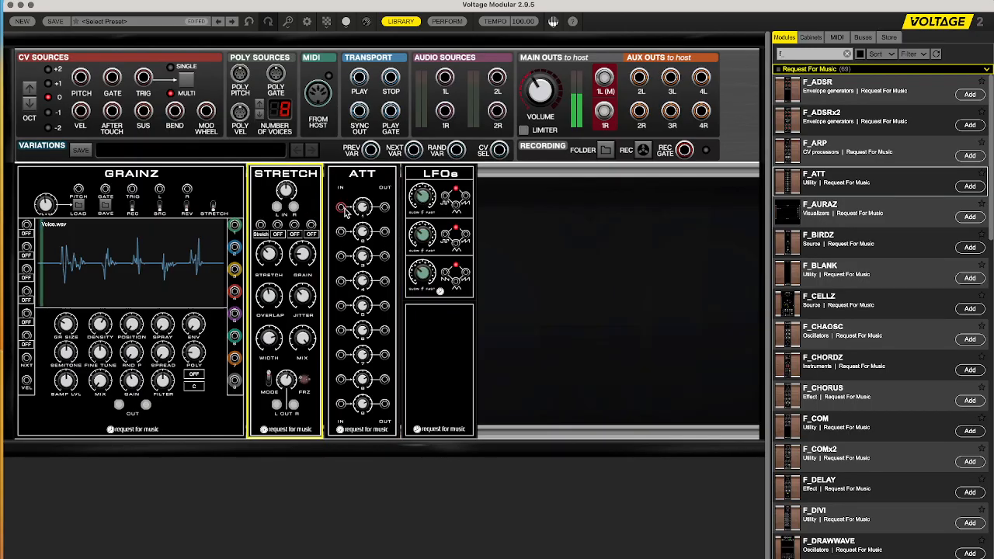
{"action": "left_click_drag", "start_coordinate": [457, 207], "coordinate": [262, 226]}
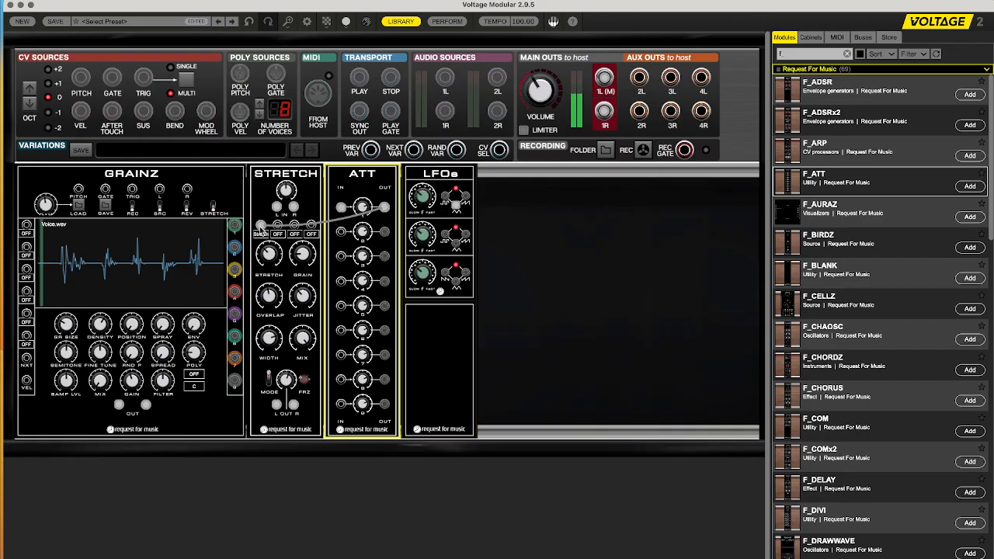
Set the first LFO's speed to about 7.18 and the first ATT channel's level to about 0.67
{"action": "left_click", "coordinate": [432, 202]}
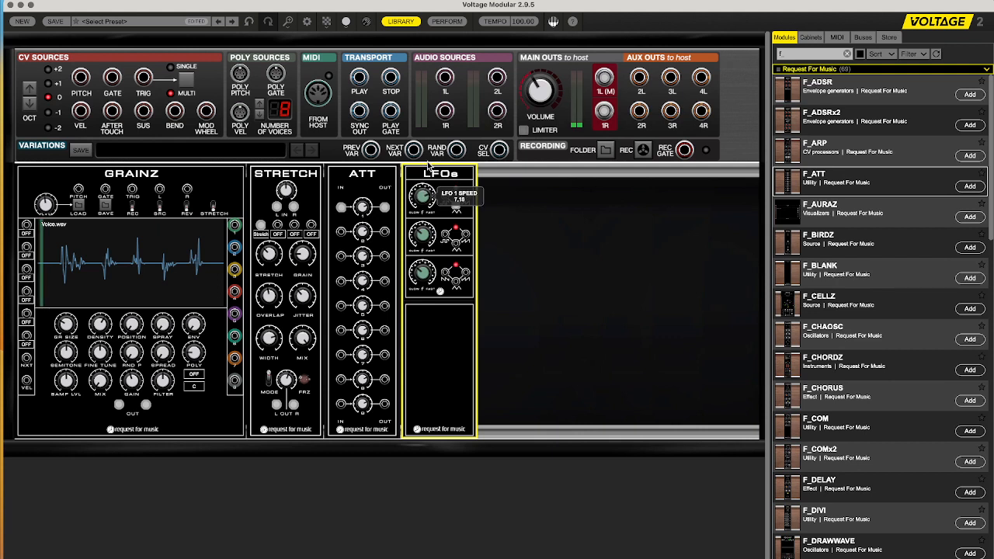
{"action": "left_click", "coordinate": [366, 208]}
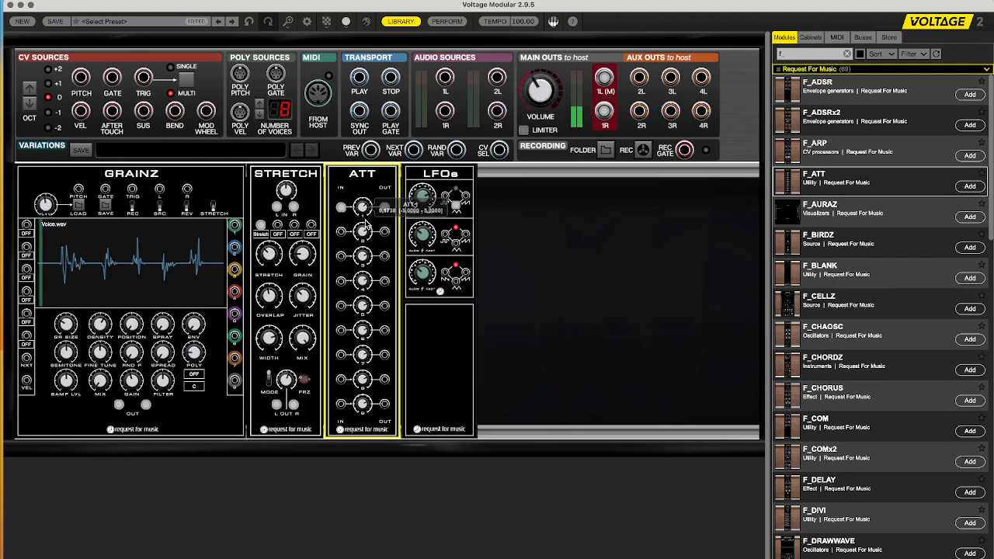
Adjust STRETCH's stretch factor and raise the first LFO's speed to about 14.25
{"action": "left_click", "coordinate": [427, 204]}
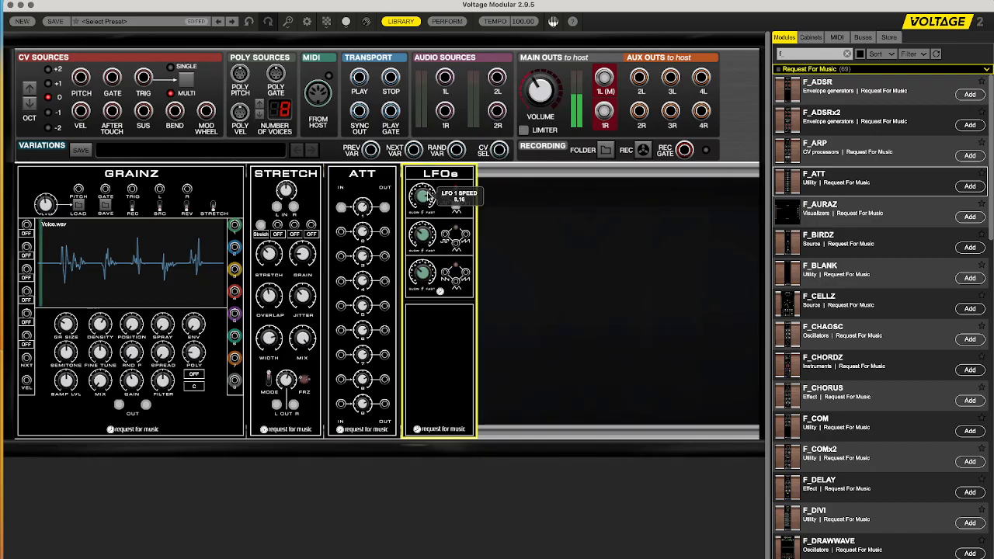
{"action": "left_click", "coordinate": [279, 263]}
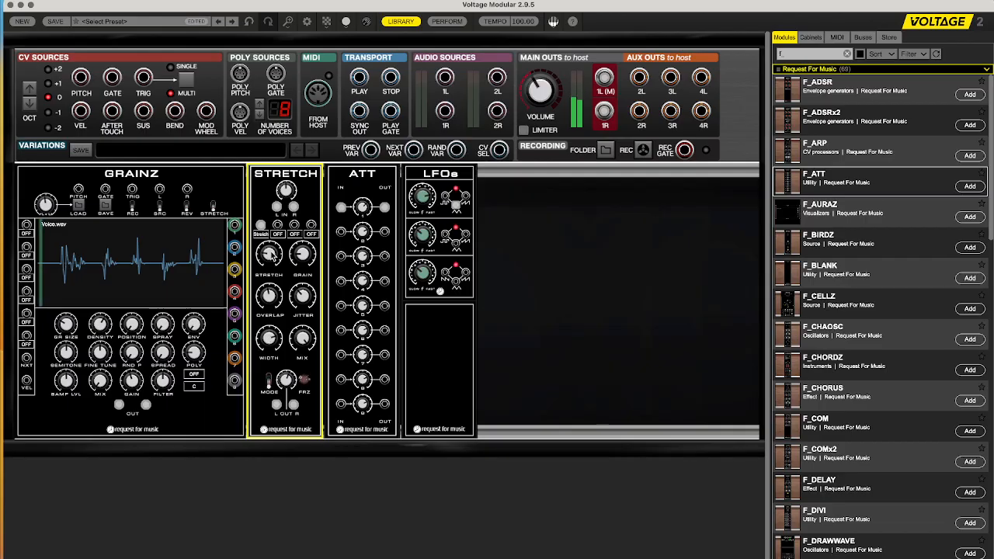
{"action": "left_click", "coordinate": [421, 195]}
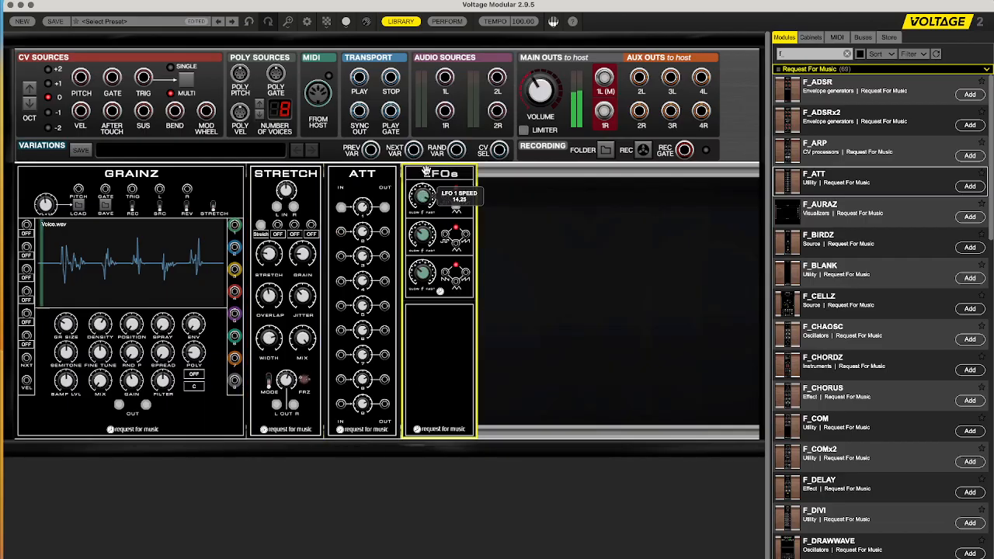
Try the first CV input of STRETCH on Grain with the first ATT channel's level adjusted, and reassign it to Overlap
{"action": "left_click", "coordinate": [261, 233]}
{"action": "left_click", "coordinate": [278, 259]}
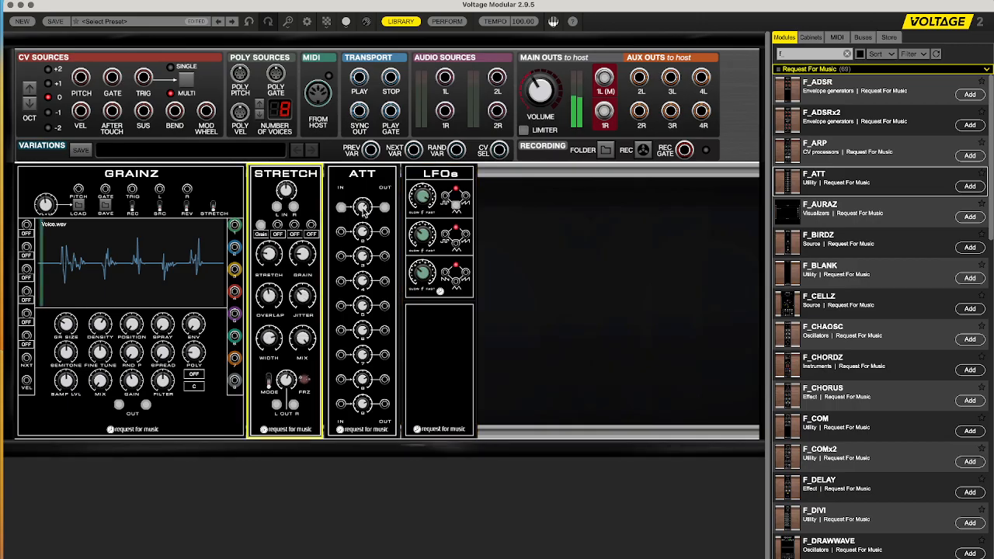
{"action": "left_click", "coordinate": [364, 211]}
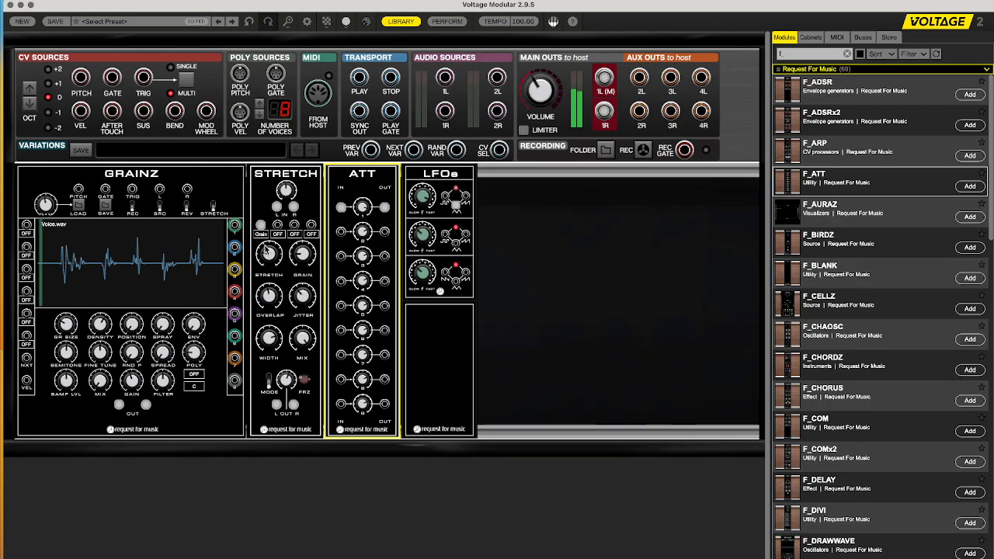
{"action": "left_click", "coordinate": [261, 234]}
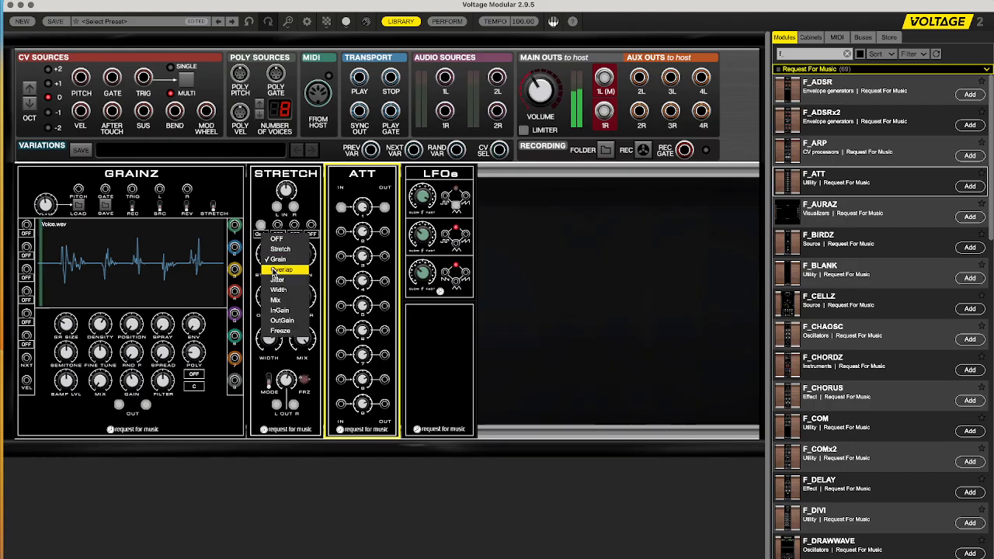
{"action": "left_click", "coordinate": [273, 268]}
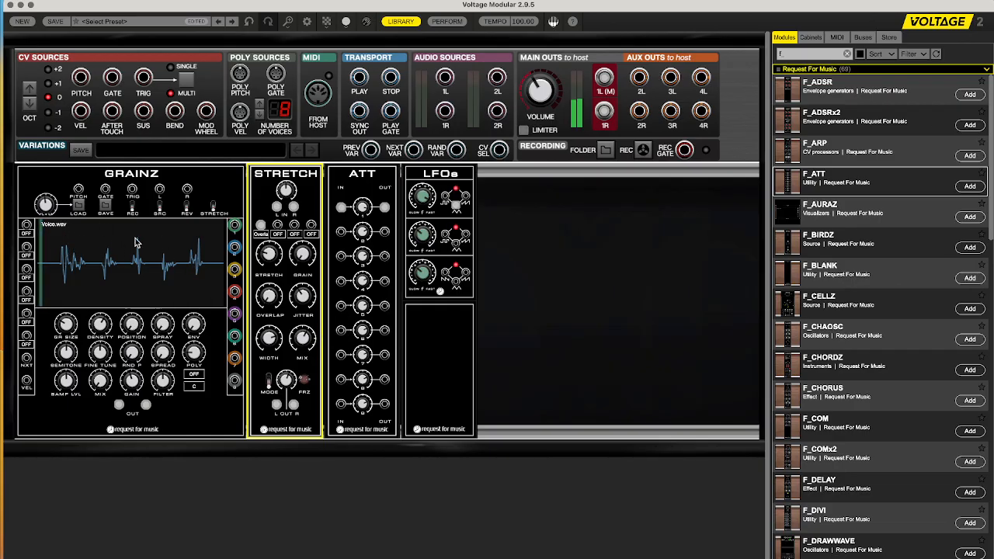
Load AVG_PD_FLutePad.wav from the F_RECRD folder into GRAINZ as its sample
{"action": "left_click", "coordinate": [79, 204]}
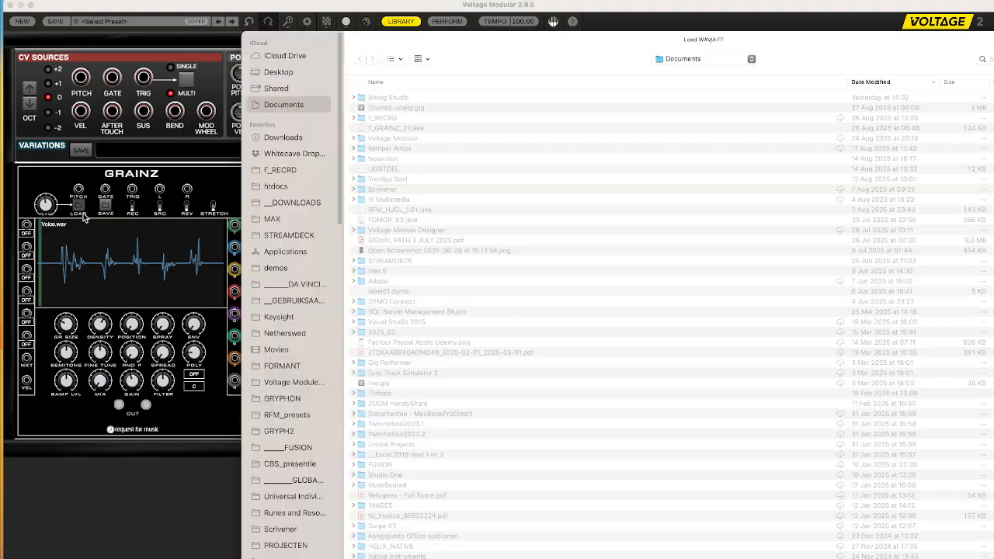
{"action": "left_click", "coordinate": [281, 171]}
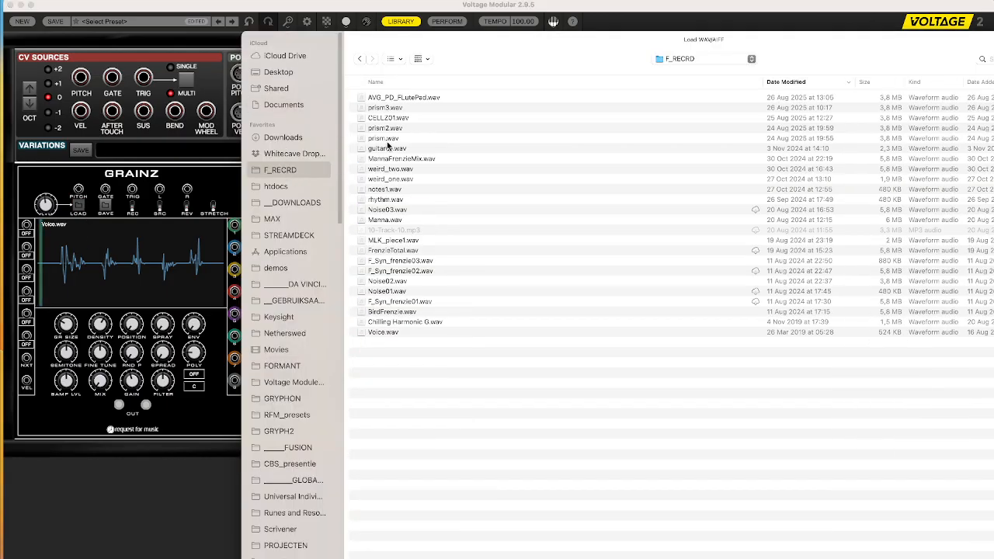
{"action": "double_click", "coordinate": [392, 98]}
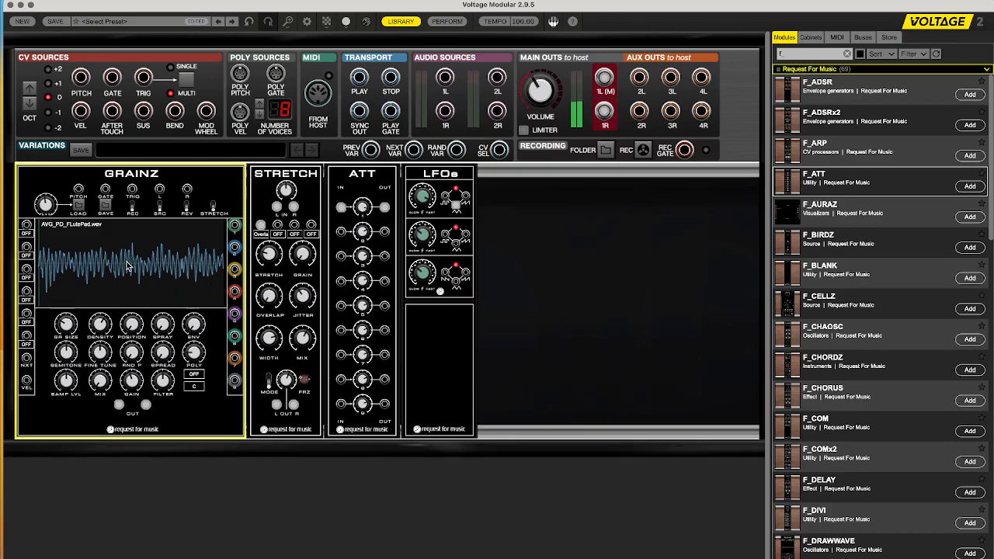
Adjust the STRETCH mix and set the GRAINZ playback pitch to about 5.4 semitones
{"action": "left_click", "coordinate": [302, 342]}
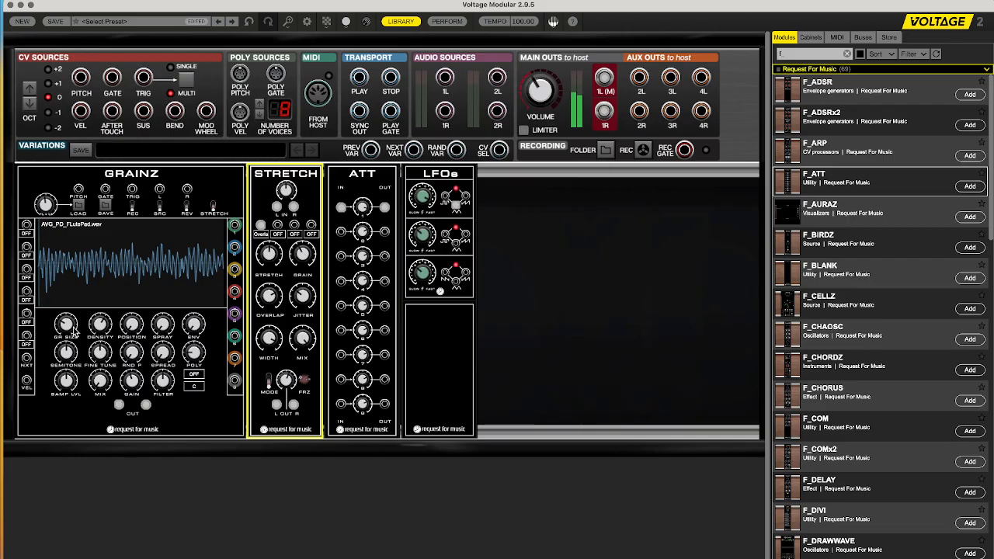
{"action": "left_click", "coordinate": [66, 360]}
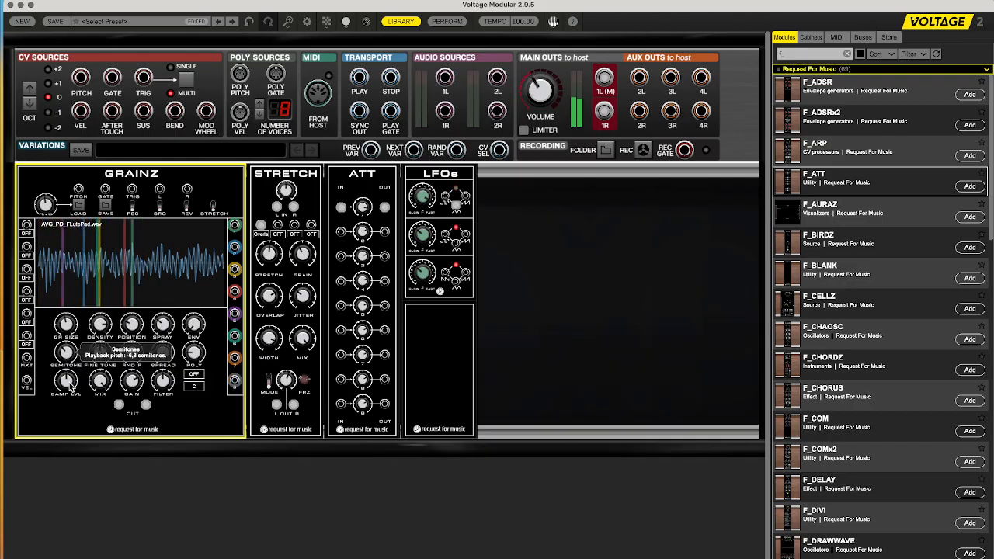
{"action": "left_click_drag", "start_coordinate": [75, 382], "coordinate": [101, 324]}
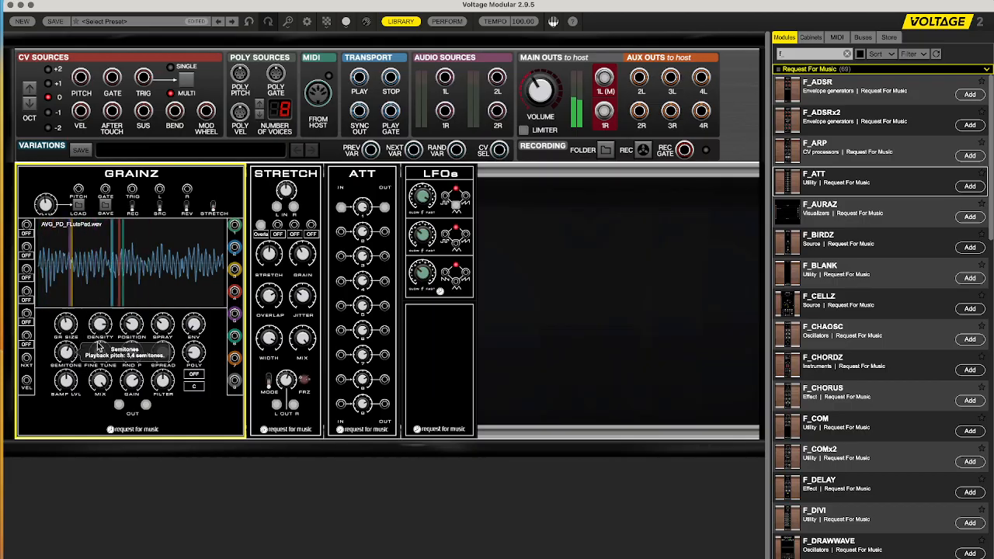
Assign the first CV input of STRETCH to Stretch with the first ATT channel at about 3.86, and toggle the STRETCH mode
{"action": "left_click", "coordinate": [261, 233]}
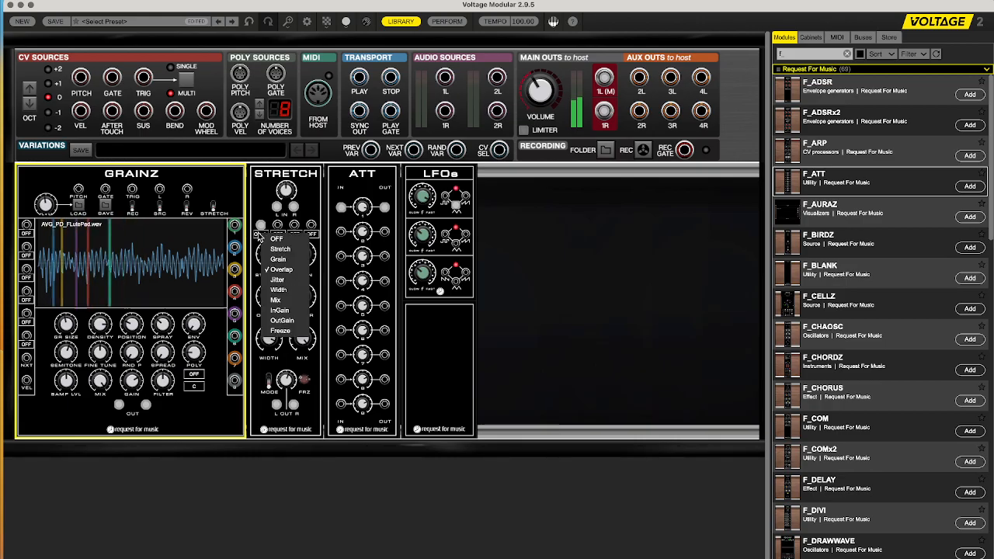
{"action": "left_click", "coordinate": [281, 250]}
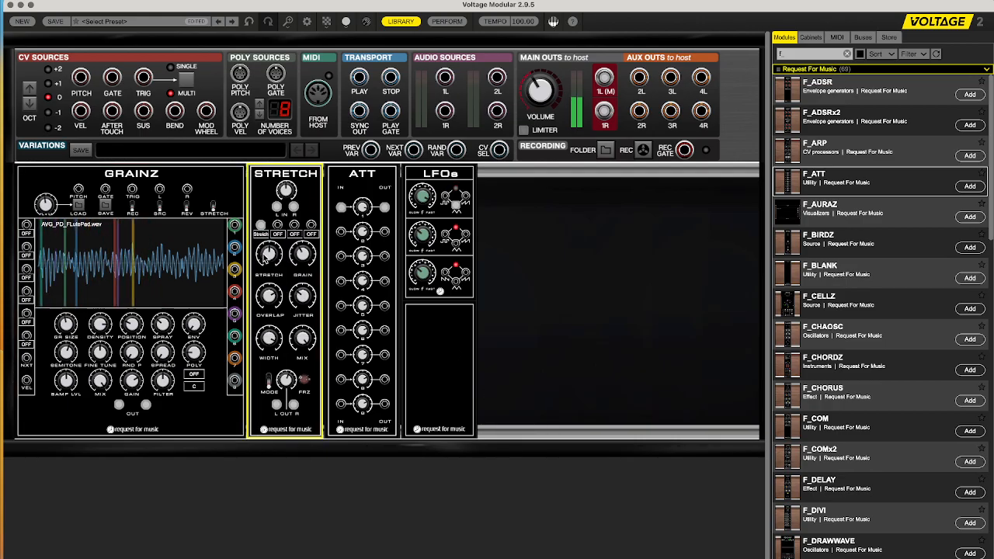
{"action": "left_click", "coordinate": [370, 213]}
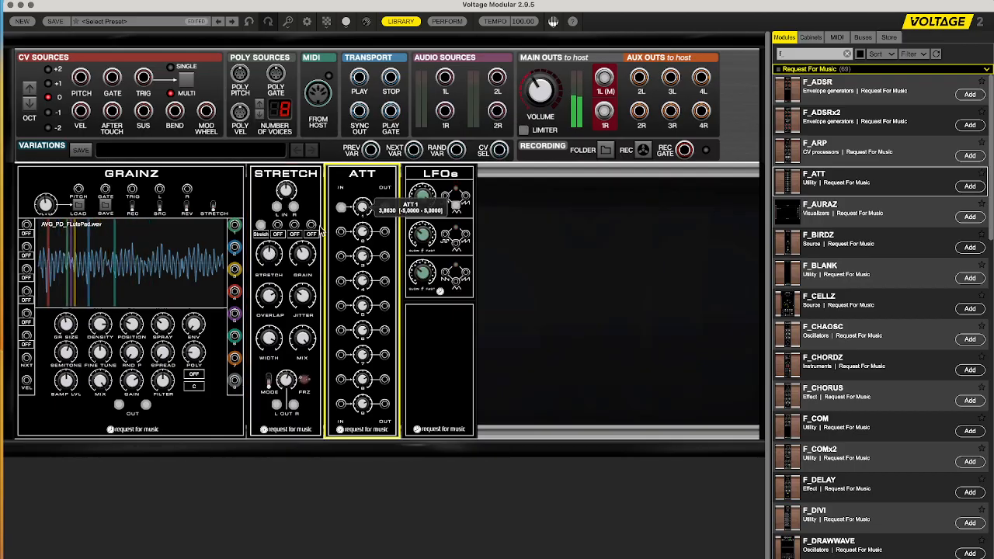
{"action": "left_click", "coordinate": [270, 382]}
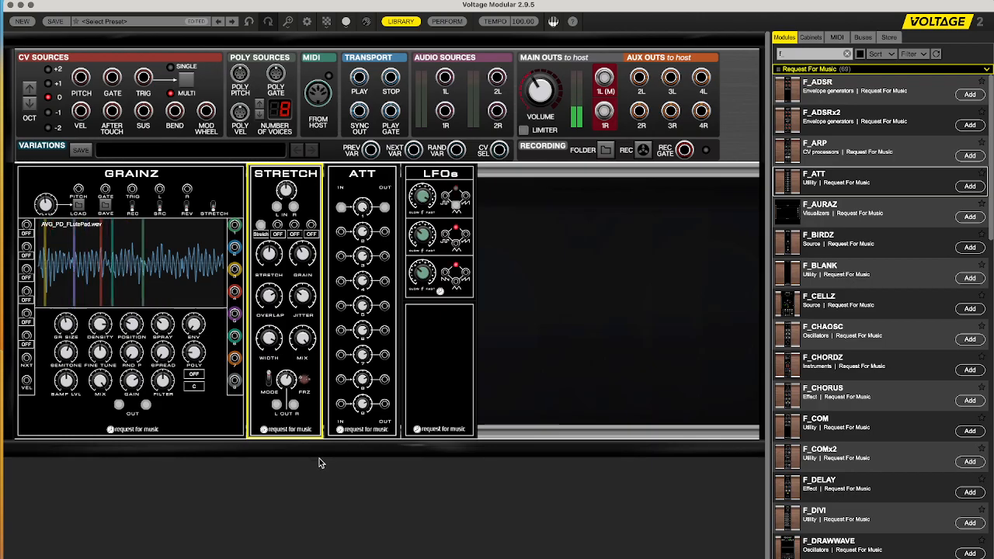
Set the first LFO's speed to about 1.21 and readjust the first ATT channel's level
{"action": "left_click", "coordinate": [423, 199]}
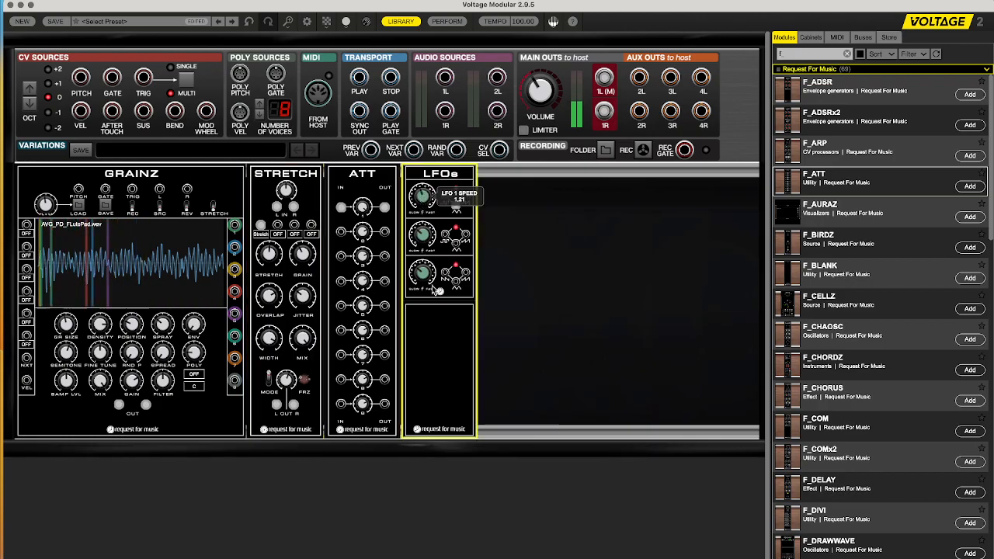
{"action": "left_click", "coordinate": [368, 217]}
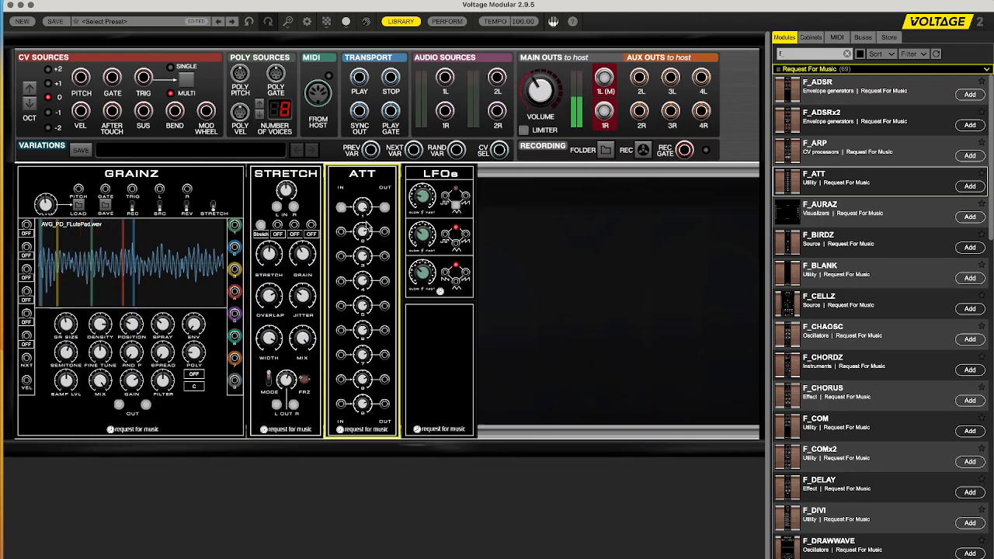
{"action": "left_click_drag", "start_coordinate": [376, 258], "coordinate": [365, 309]}
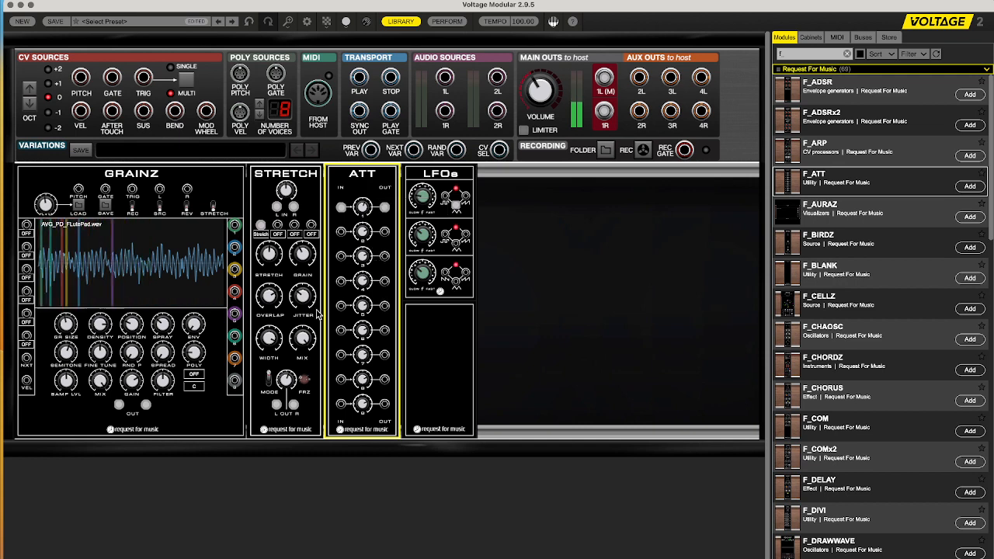
Adjust the grain, overlap and width of STRETCH and vary its stretch factor on the frozen sound
{"action": "left_click", "coordinate": [304, 254]}
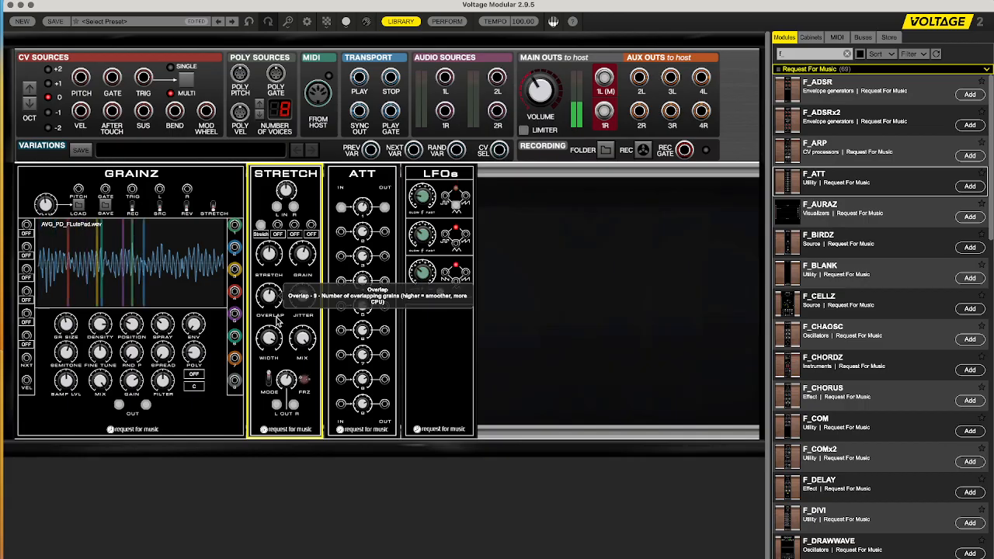
{"action": "left_click_drag", "start_coordinate": [276, 322], "coordinate": [292, 211]}
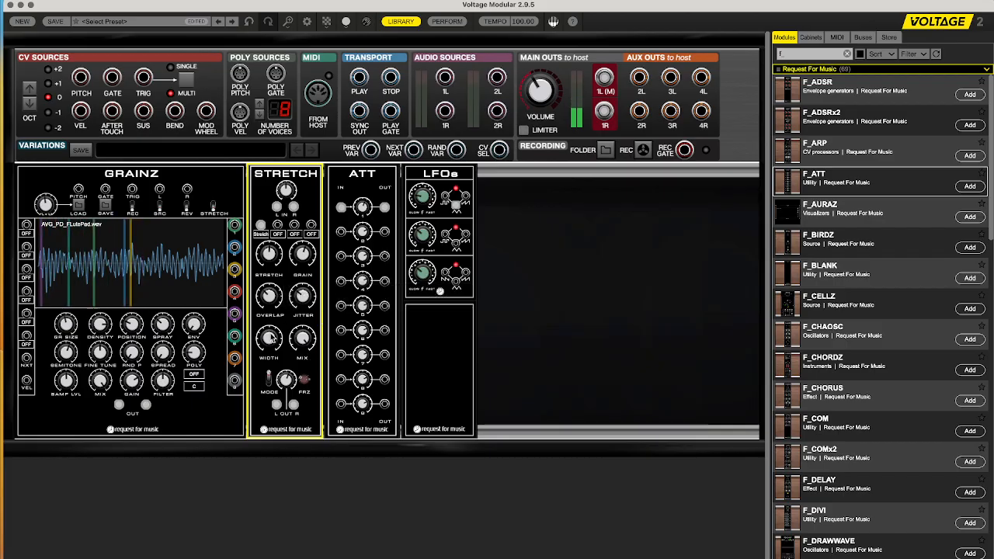
{"action": "mouse_move", "coordinate": [274, 350]}
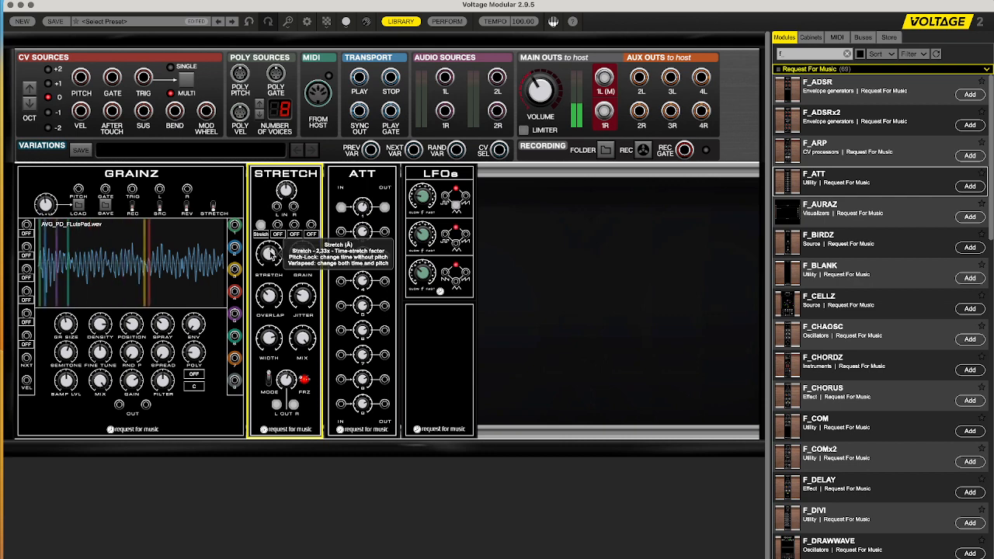
{"action": "left_click_drag", "start_coordinate": [269, 252], "coordinate": [283, 274]}
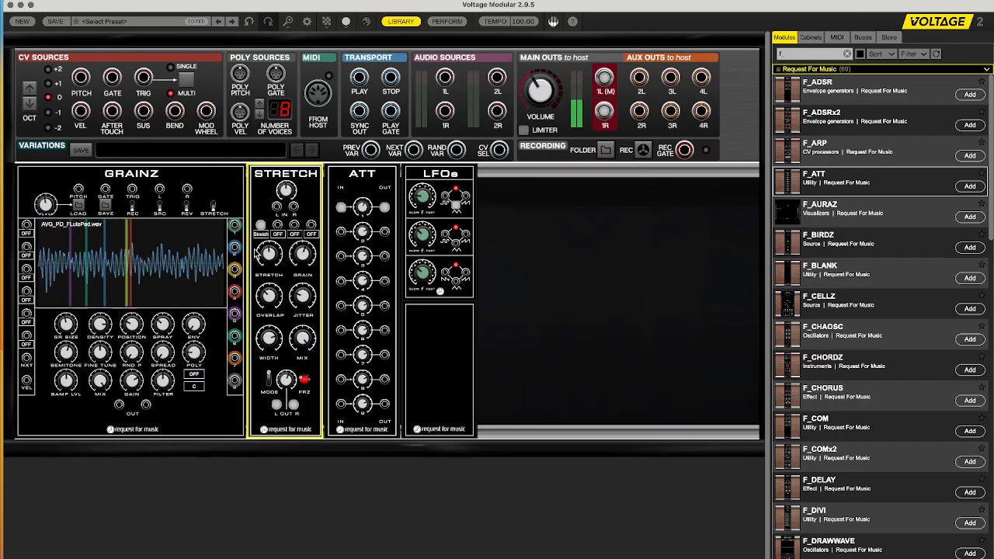
Reconnect both GRAINZ outputs to the STRETCH inputs and set the GRAINZ grain density to about 14.72 grains/sec
{"action": "left_click_drag", "start_coordinate": [119, 406], "coordinate": [147, 405]}
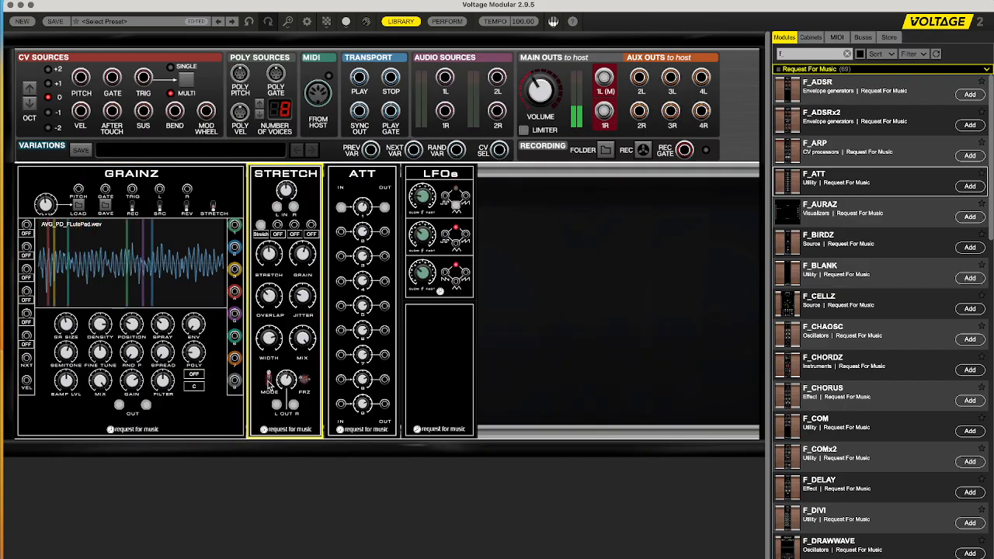
{"action": "left_click", "coordinate": [67, 323]}
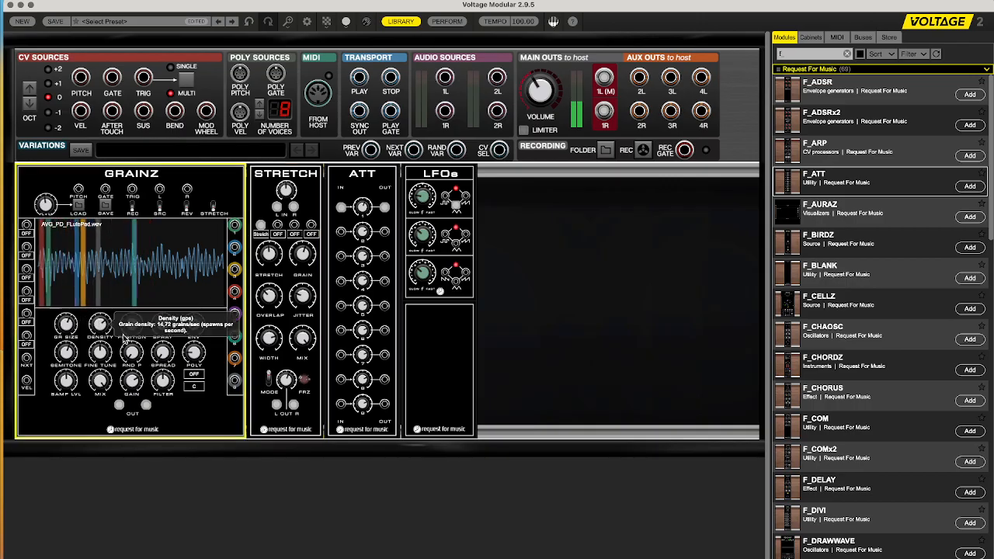
{"action": "left_click", "coordinate": [270, 254]}
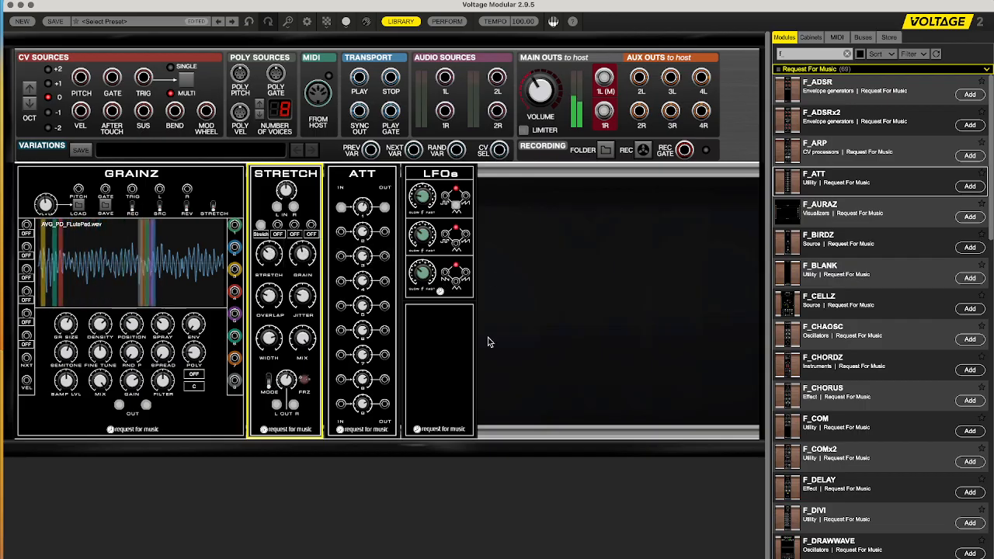
Add the F_ECHOZ module beside LFOs and patch it in stereo between STRETCH and the main outputs
{"action": "scroll", "coordinate": [820, 514], "scroll_direction": "down", "scroll_amount": 2}
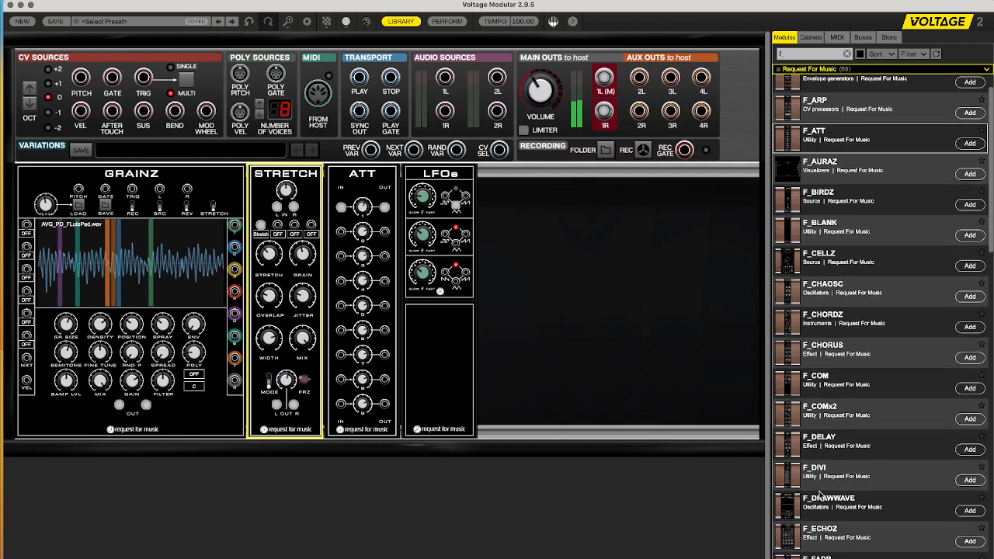
{"action": "left_click_drag", "start_coordinate": [787, 544], "coordinate": [525, 270]}
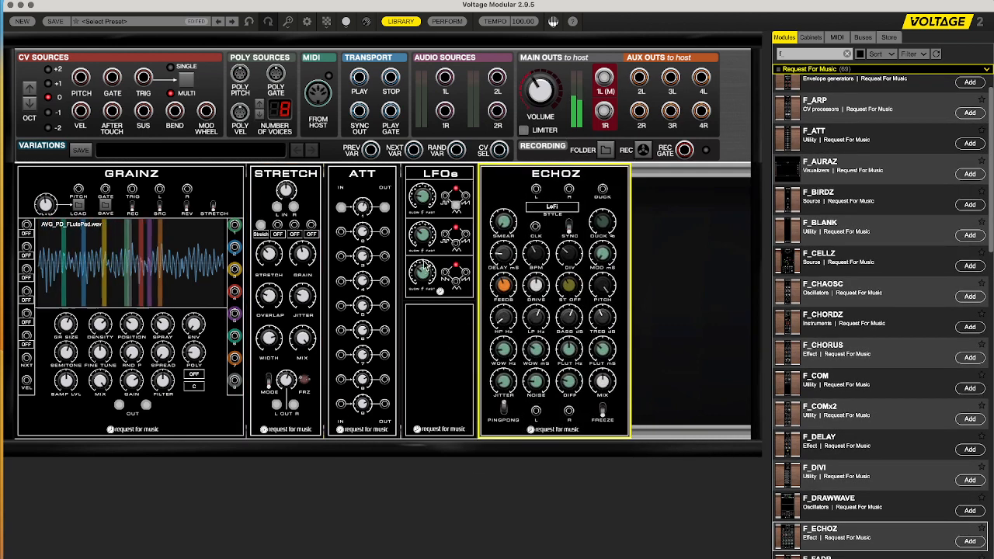
{"action": "left_click_drag", "start_coordinate": [604, 78], "coordinate": [537, 412]}
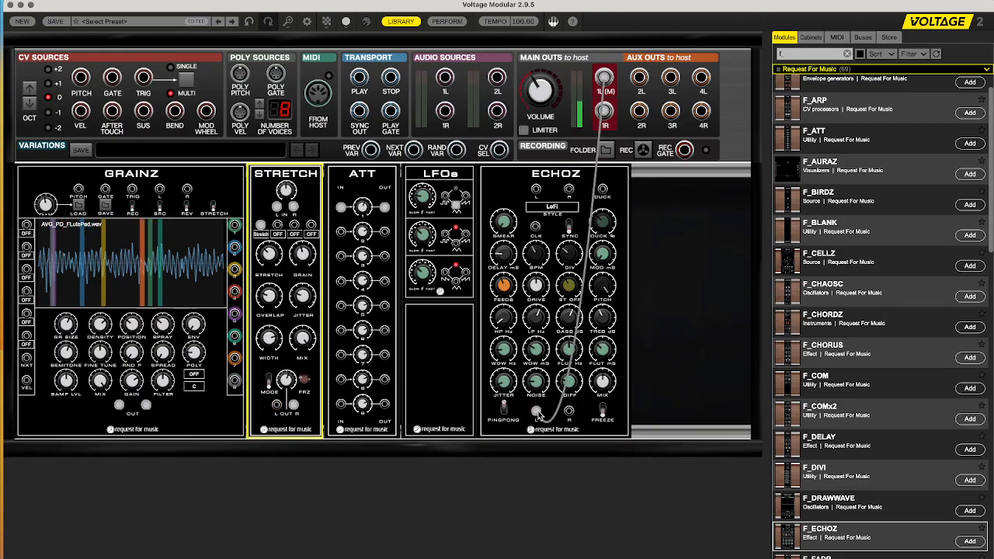
{"action": "left_click_drag", "start_coordinate": [294, 406], "coordinate": [569, 412]}
{"action": "left_click_drag", "start_coordinate": [535, 191], "coordinate": [570, 190]}
Adjust the mix and stereo offset of ECHOZ and toggle its ping-pong mode
{"action": "left_click", "coordinate": [607, 379]}
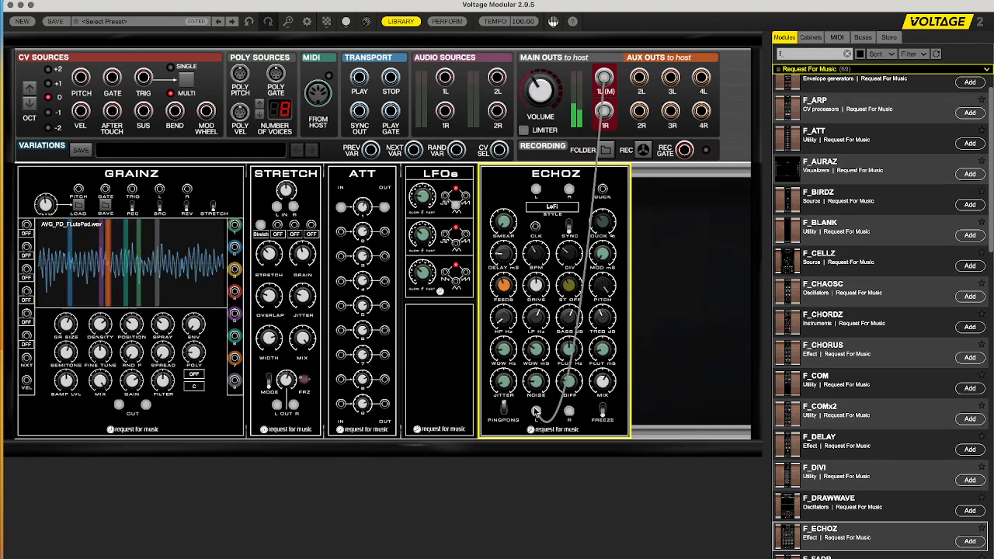
{"action": "left_click", "coordinate": [506, 408]}
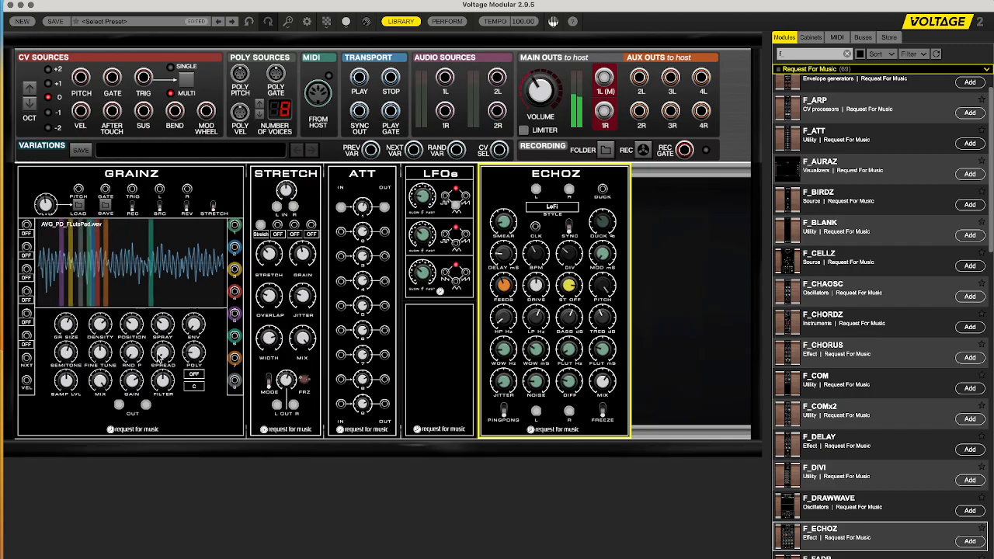
Adjust the random pitch amount in GRAINZ and set its pitch scale to Major Pent
{"action": "left_click_drag", "start_coordinate": [134, 355], "coordinate": [136, 311]}
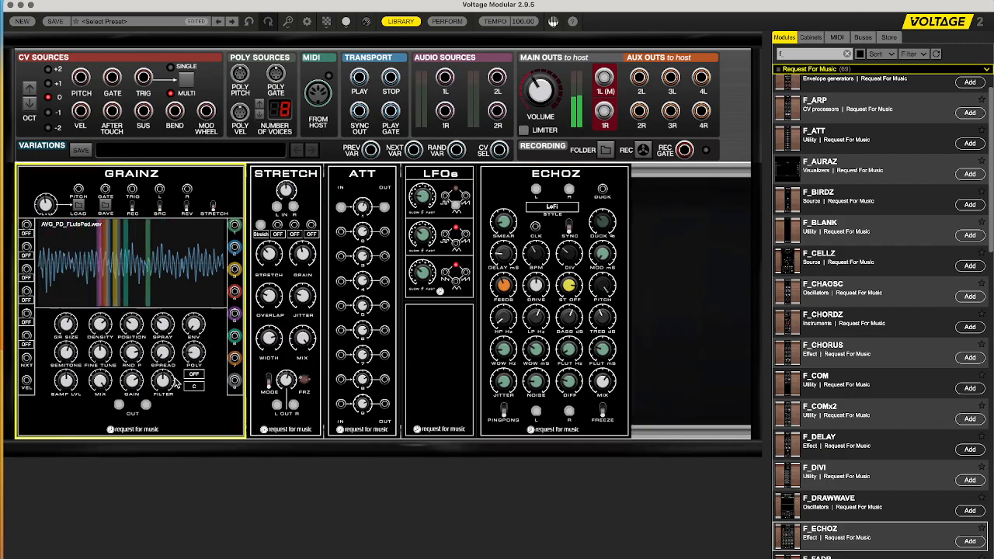
{"action": "left_click", "coordinate": [193, 379]}
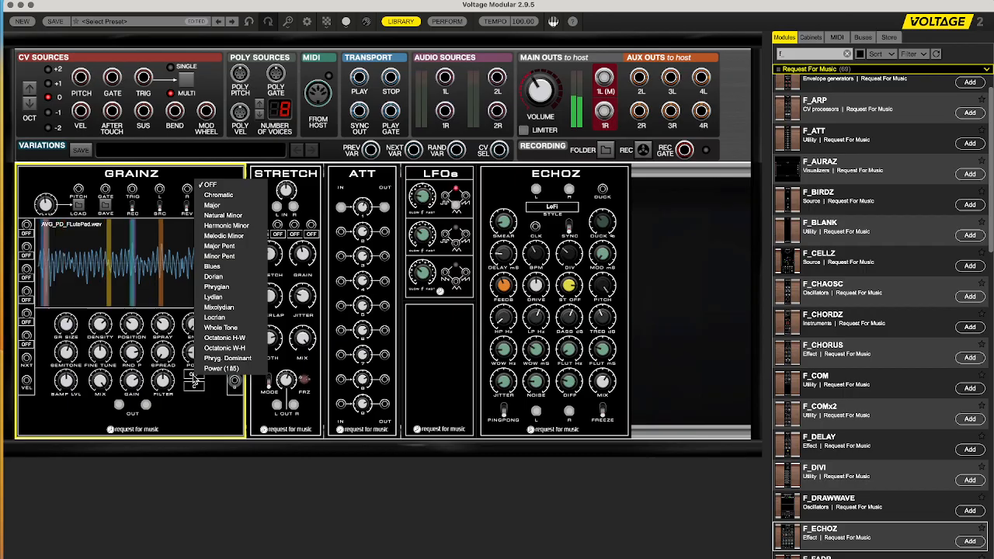
{"action": "left_click", "coordinate": [219, 246]}
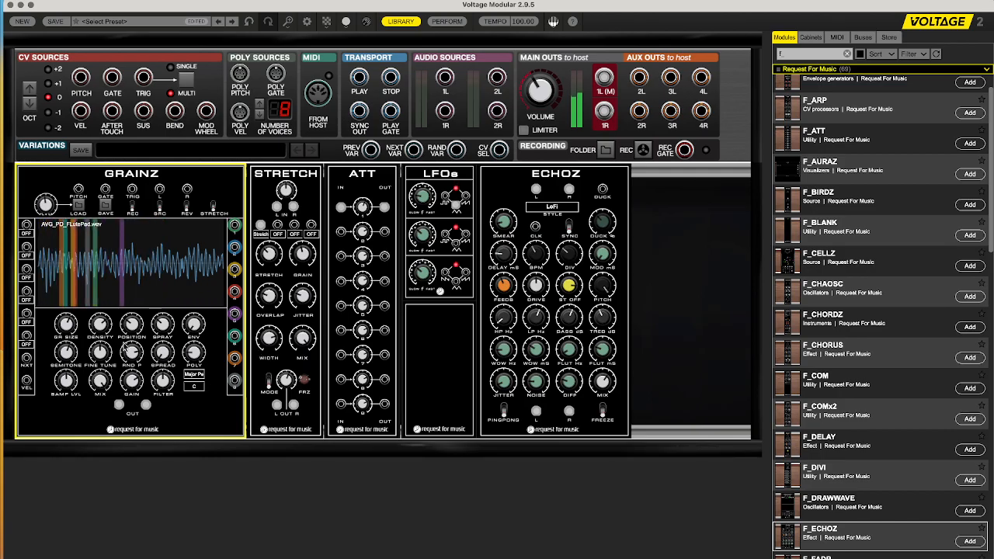
Set the GRAINZ grain size to about 895 ms, readjust its pitch and density, and turn the main volume down
{"action": "mouse_move", "coordinate": [71, 317]}
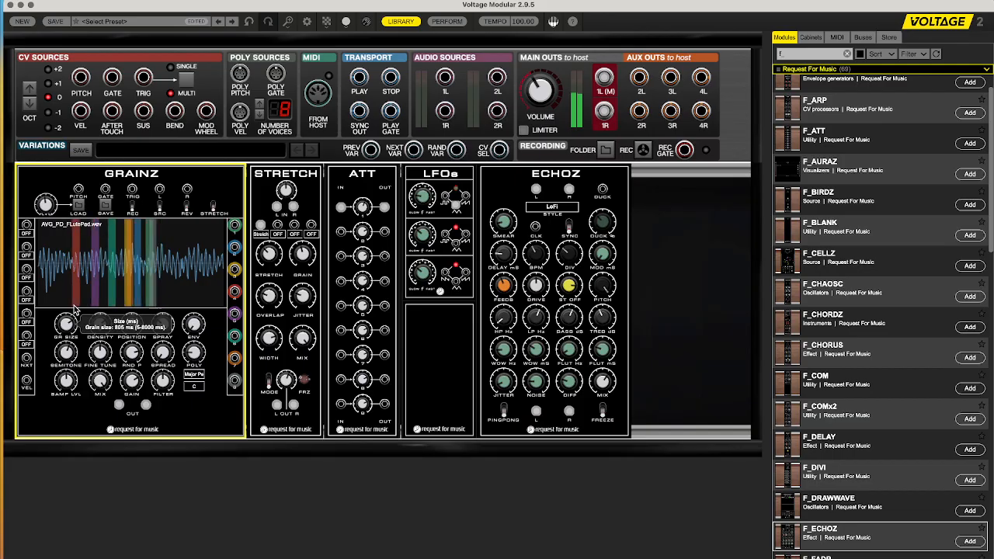
{"action": "left_click_drag", "start_coordinate": [66, 363], "coordinate": [76, 393]}
{"action": "left_click_drag", "start_coordinate": [101, 326], "coordinate": [112, 406]}
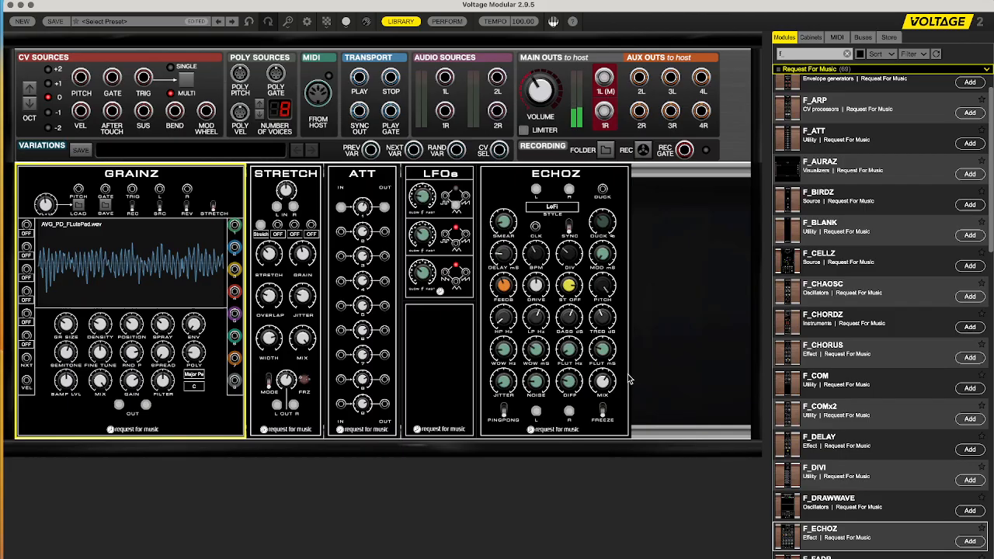
{"action": "left_click_drag", "start_coordinate": [539, 92], "coordinate": [541, 178]}
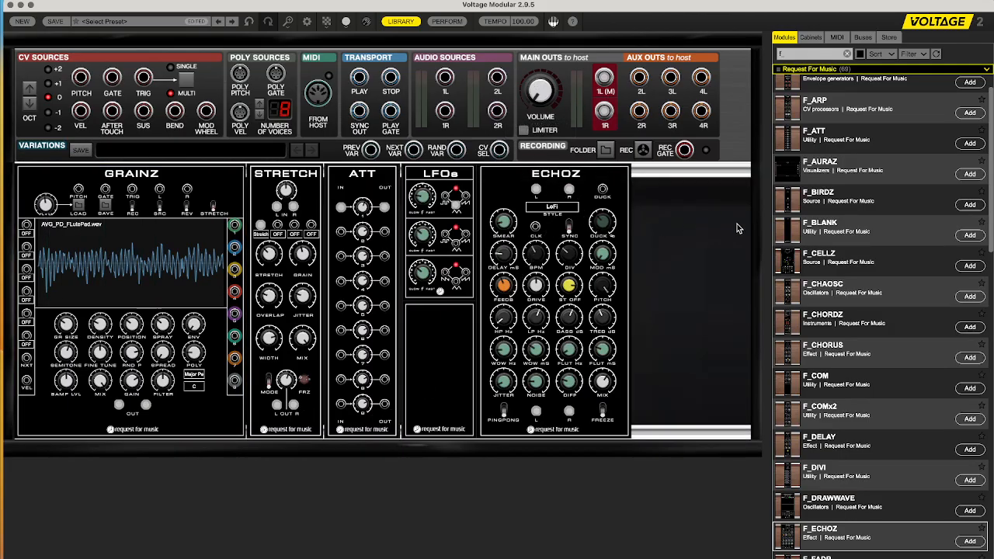